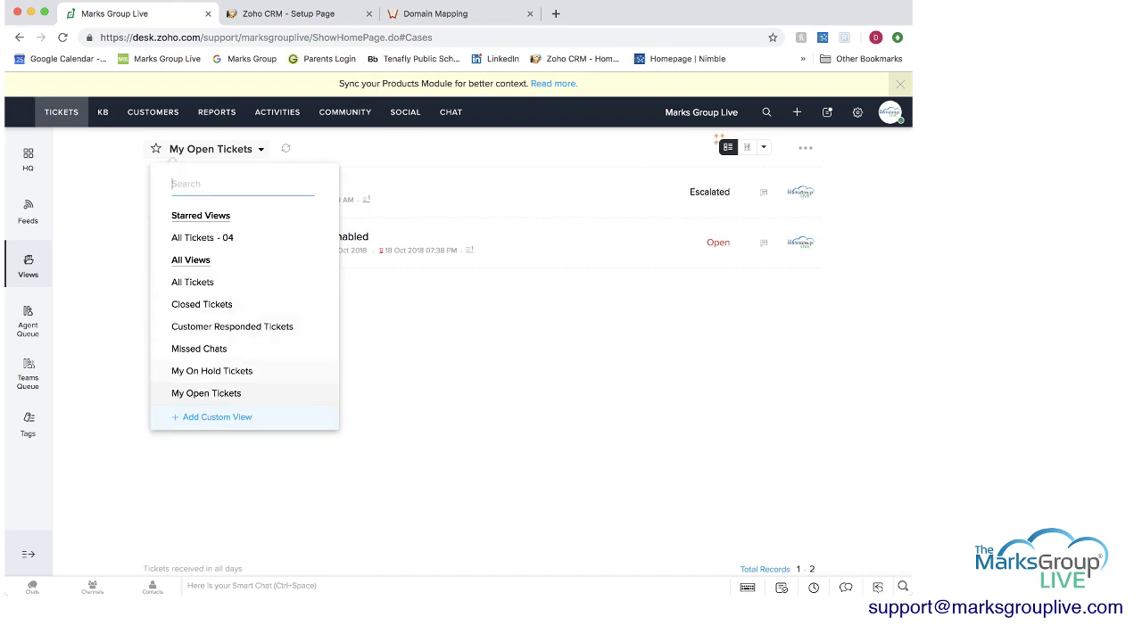
- View the My On Hold Tickets and My Teams Open Tickets lists, and return to the My Open Tickets view
click(212, 372)
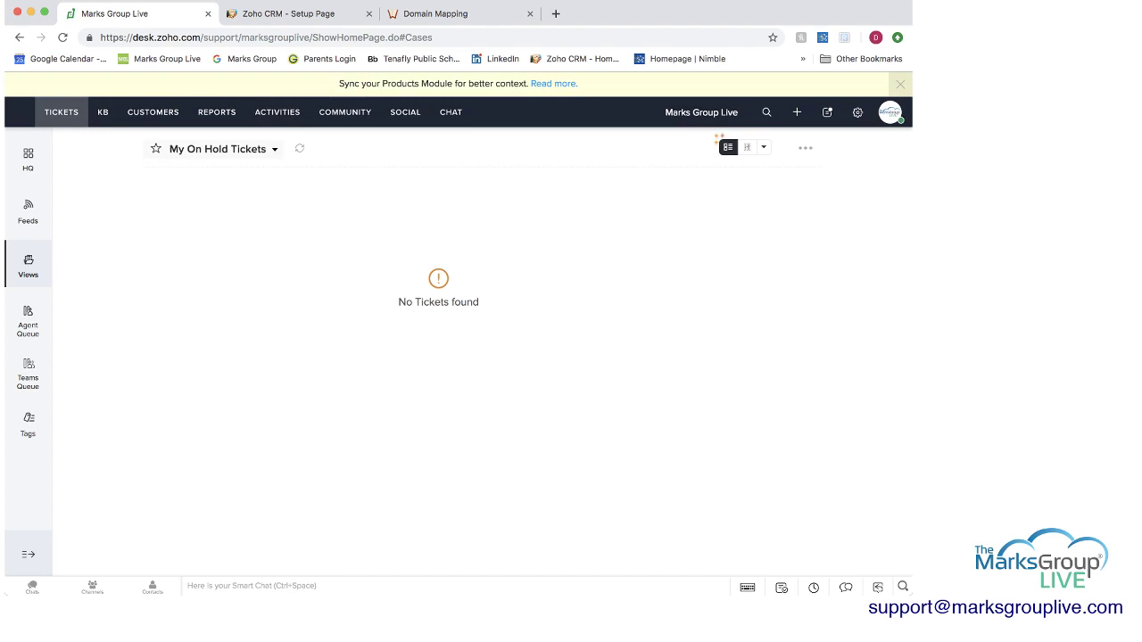
click(217, 149)
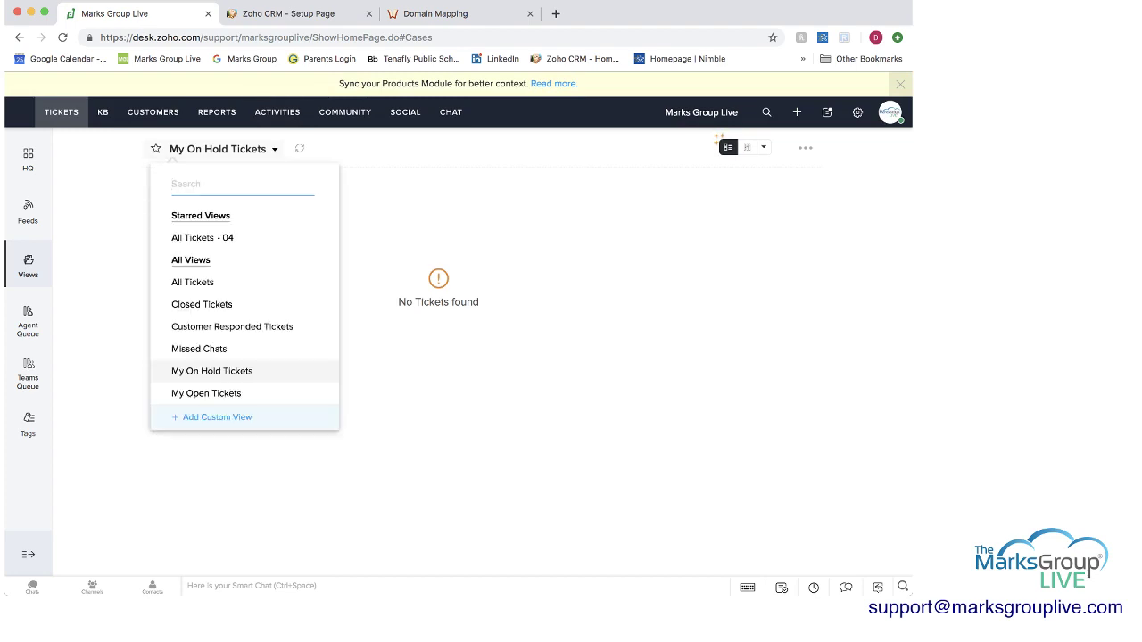
scroll(244, 303, down, 5)
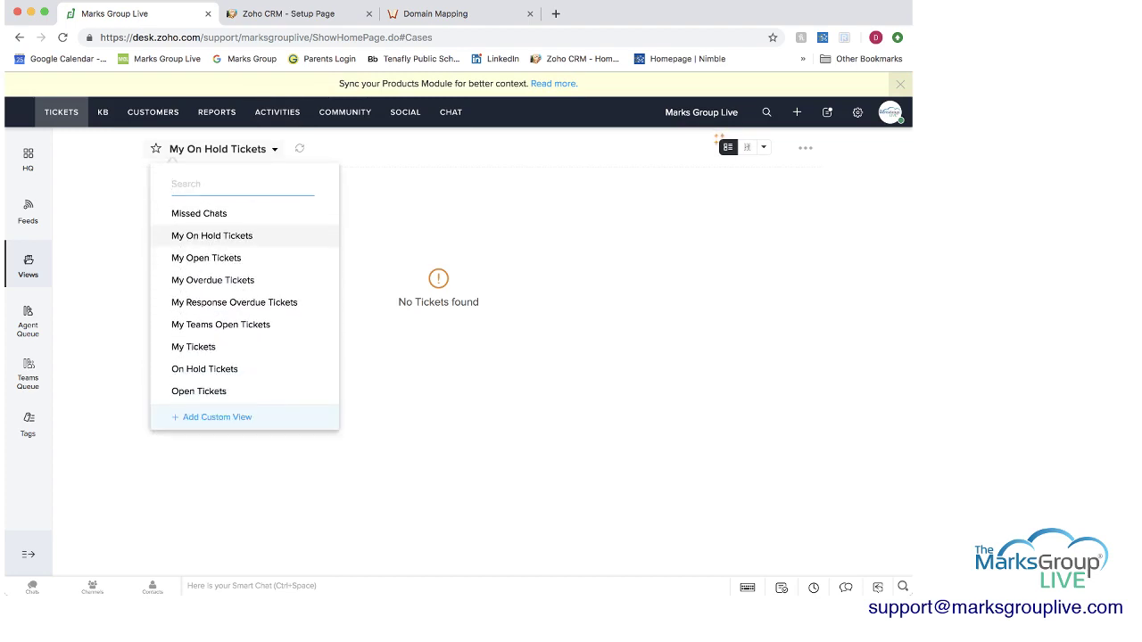
click(220, 325)
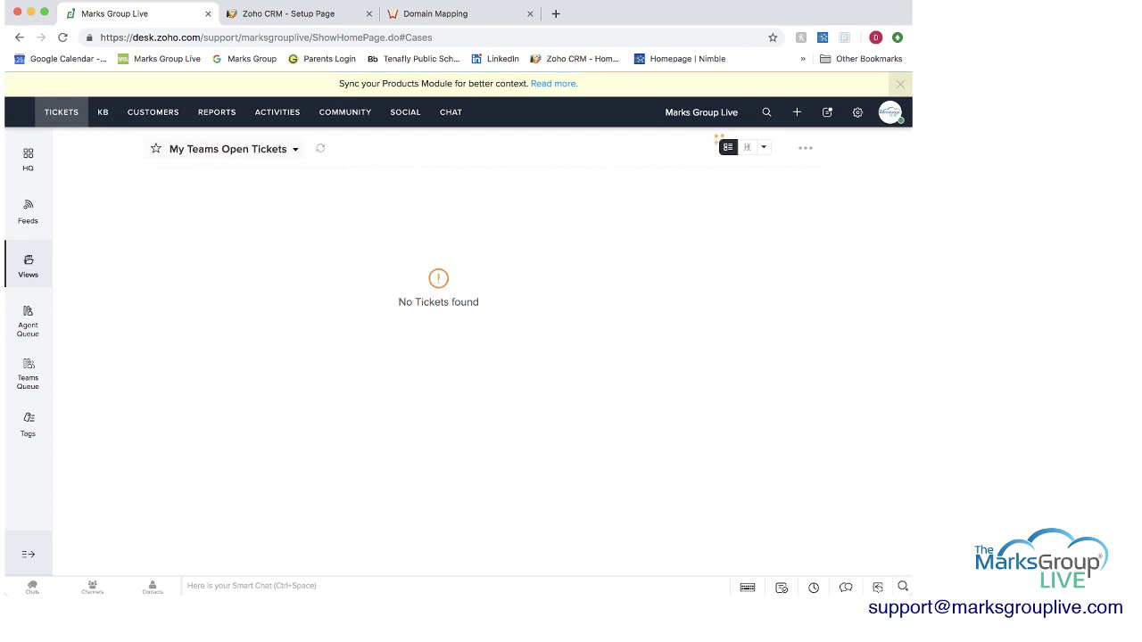
click(229, 149)
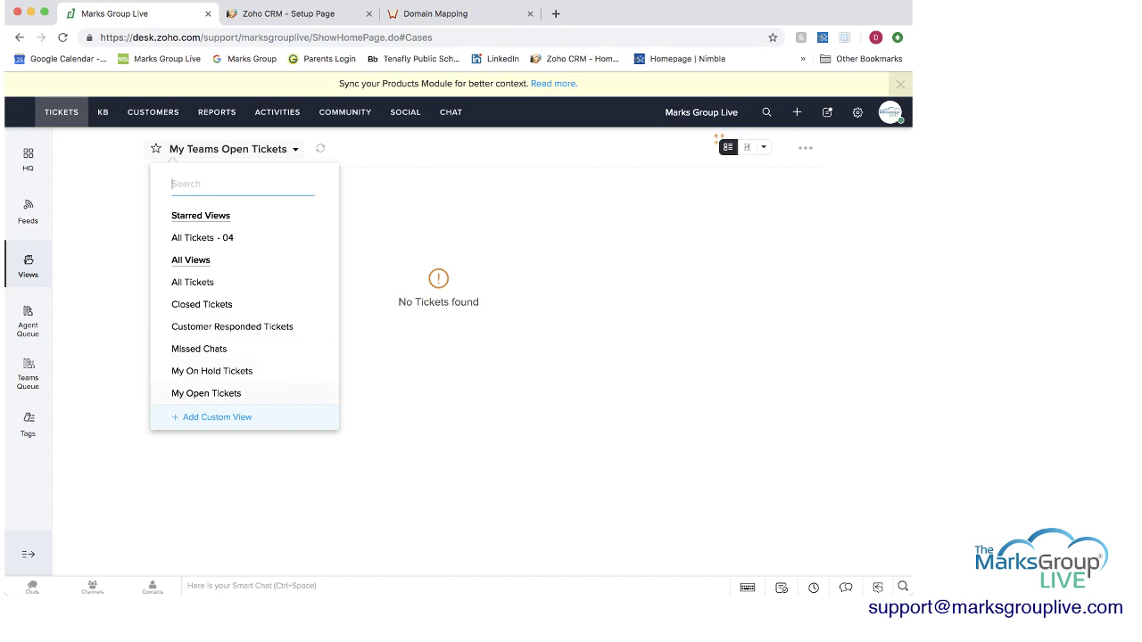
click(207, 393)
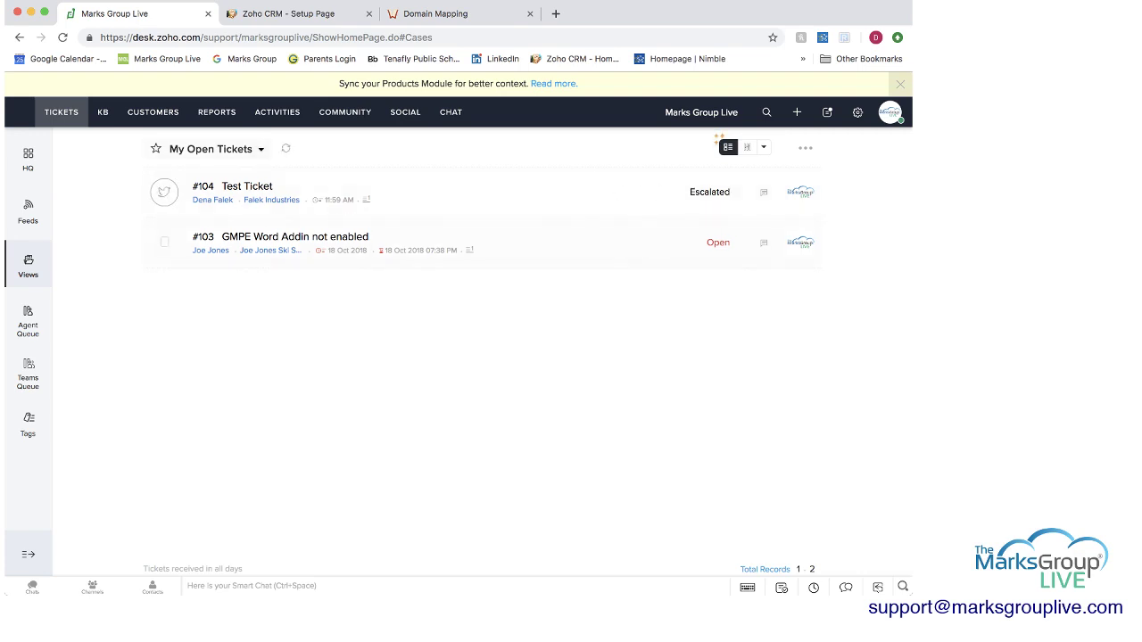
- Switch the open tickets list to status mode and open ticket #103, GMPE Word Addin not enabled
mouse_move(728, 148)
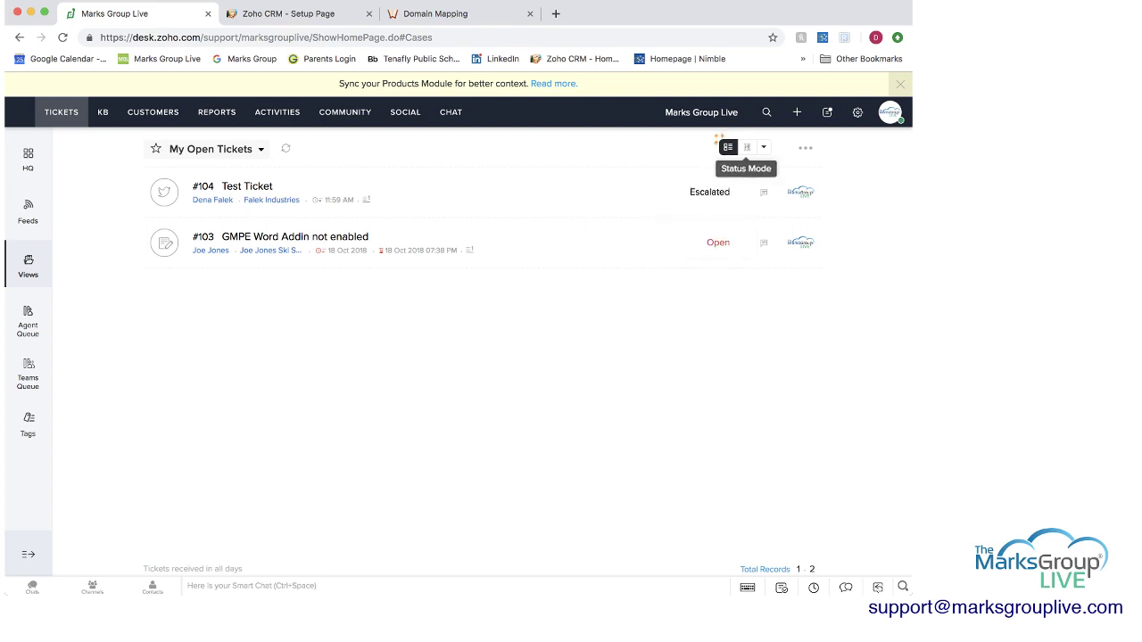
click(747, 147)
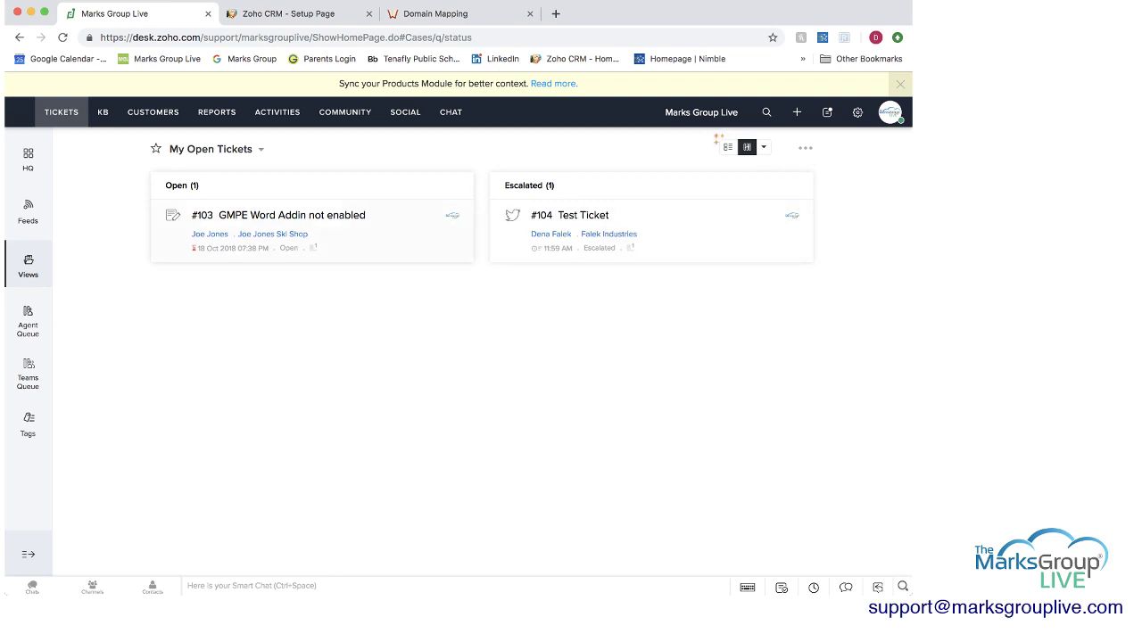
click(291, 215)
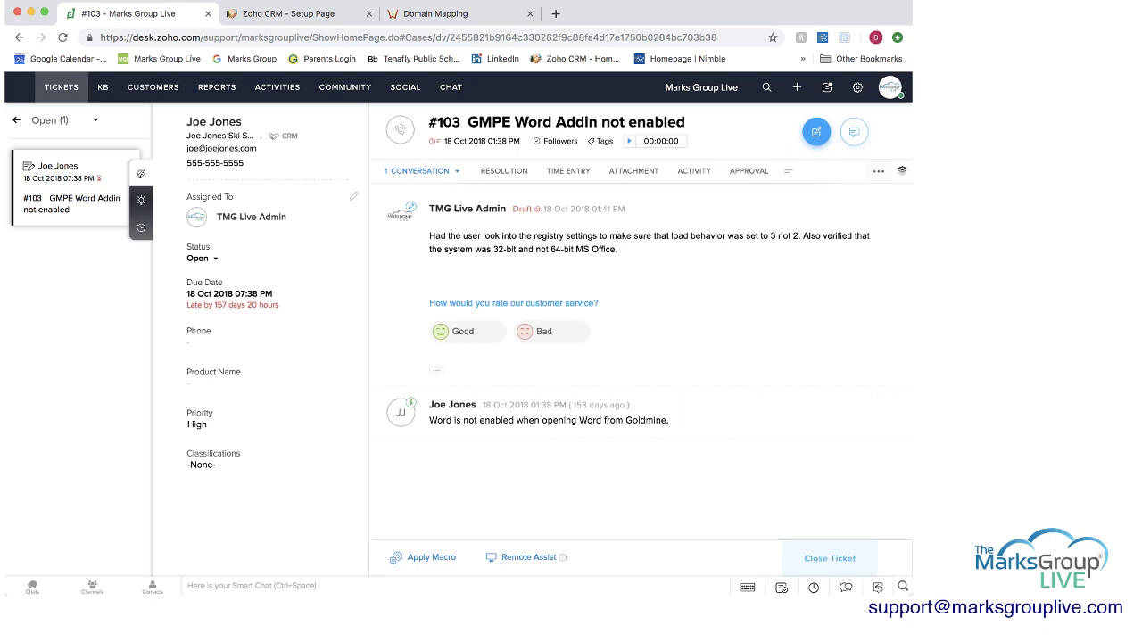
- Check ticket #103's available status options, and expand and collapse the quoted message in its draft reply
click(202, 259)
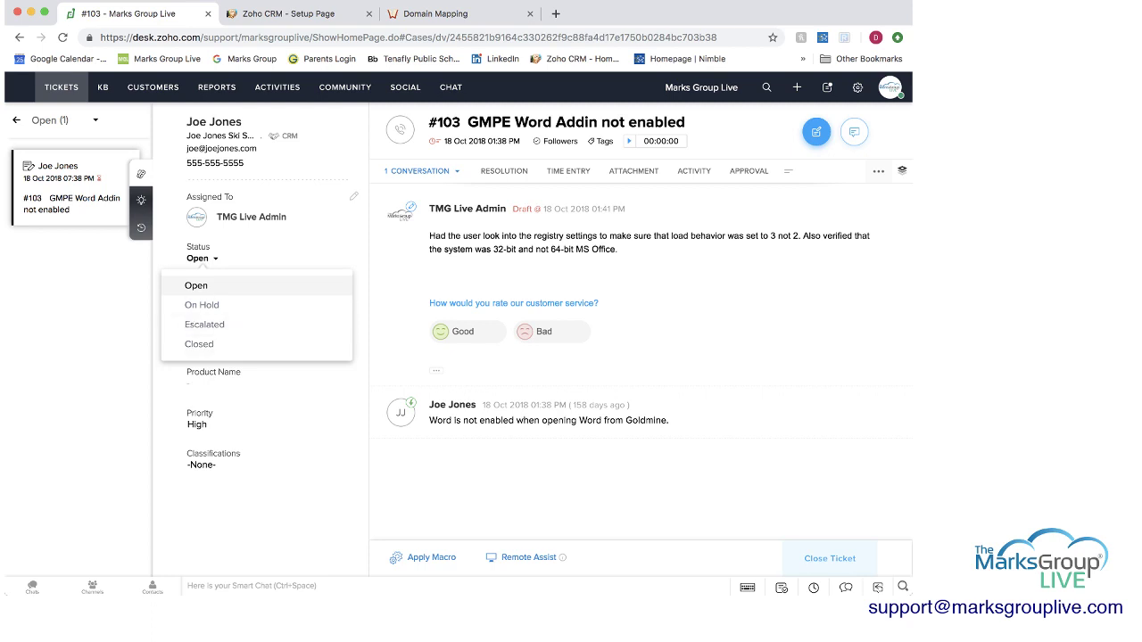
key(Escape)
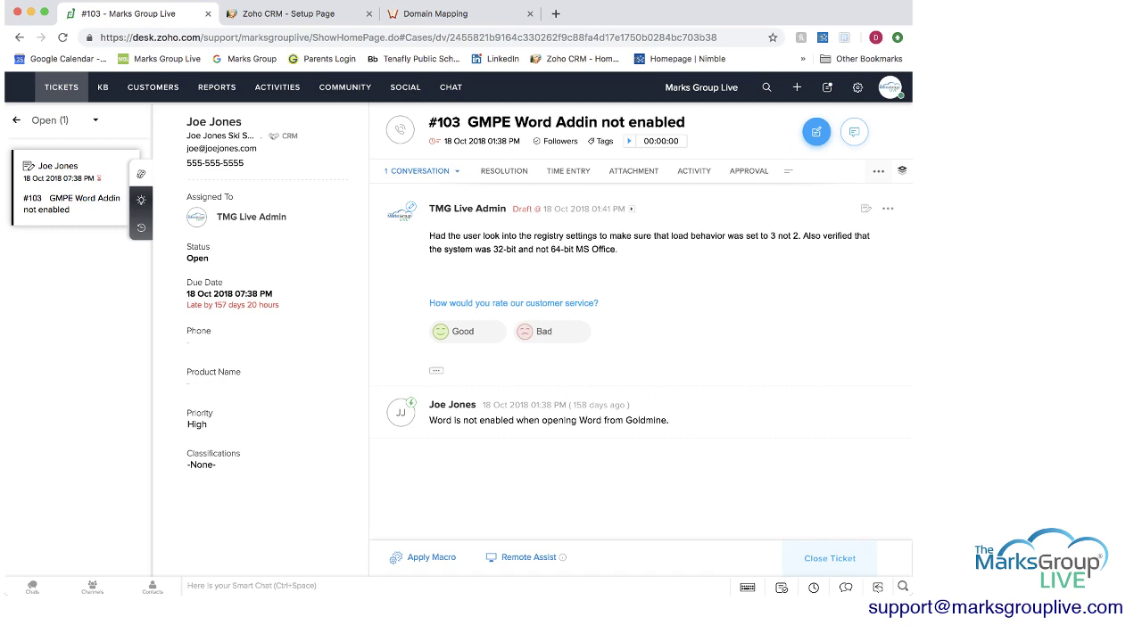
click(436, 370)
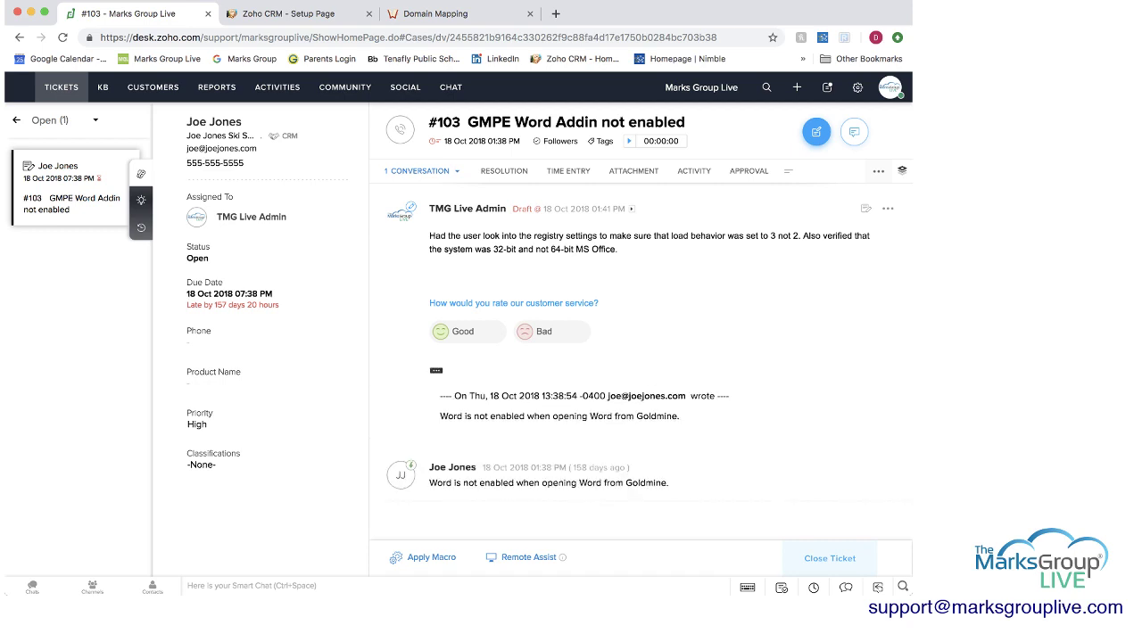
click(435, 370)
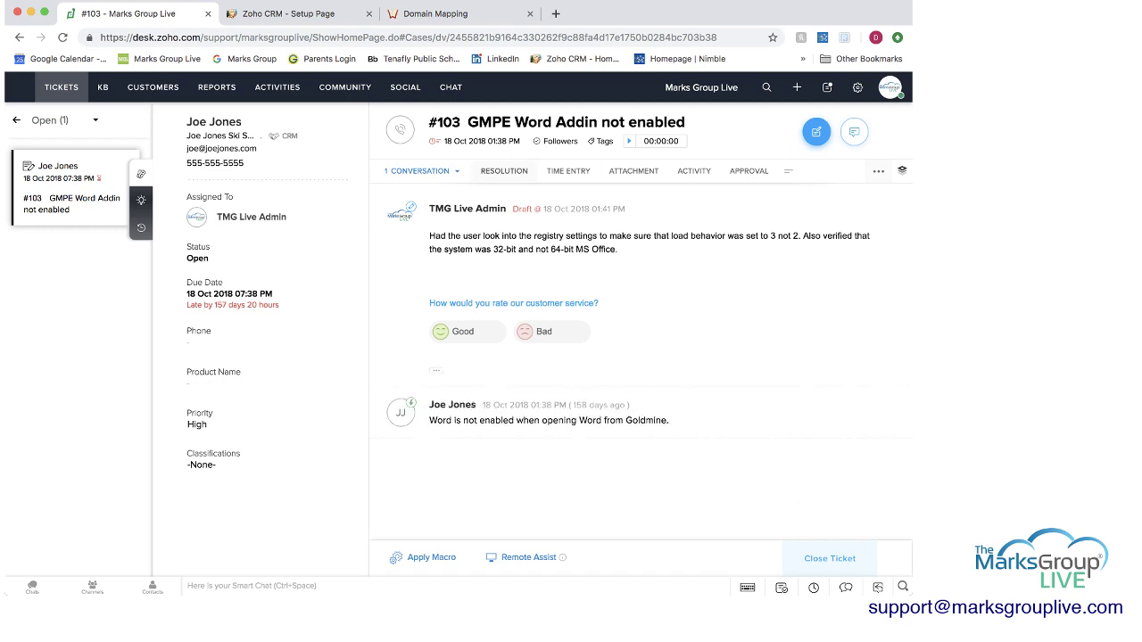
- Review ticket #103's resolution and the actions available for it
click(504, 172)
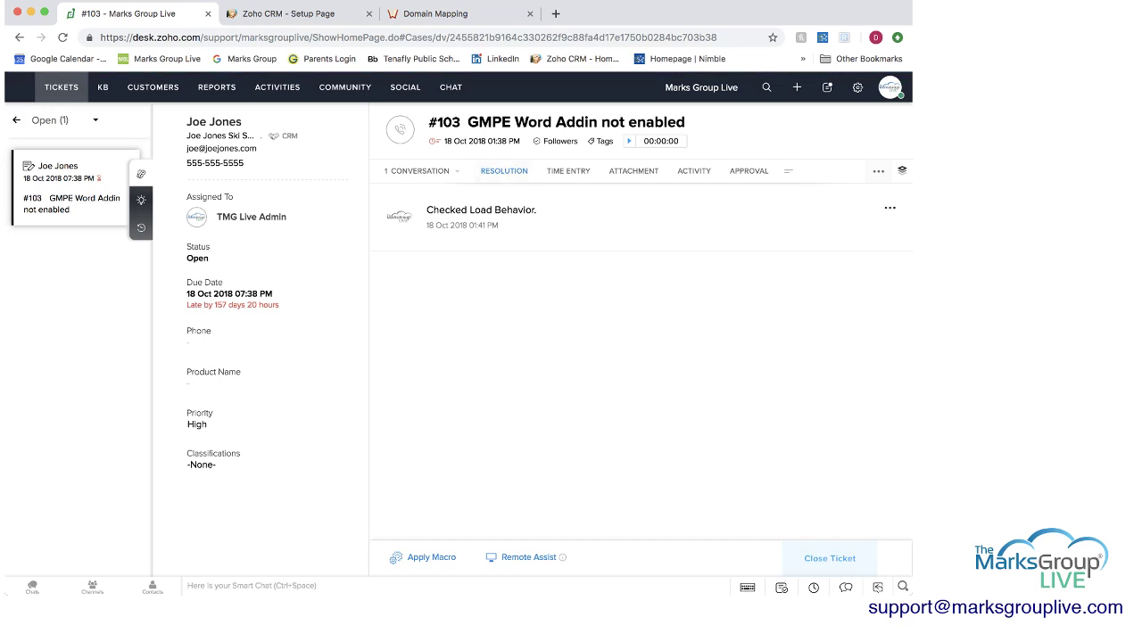
click(889, 208)
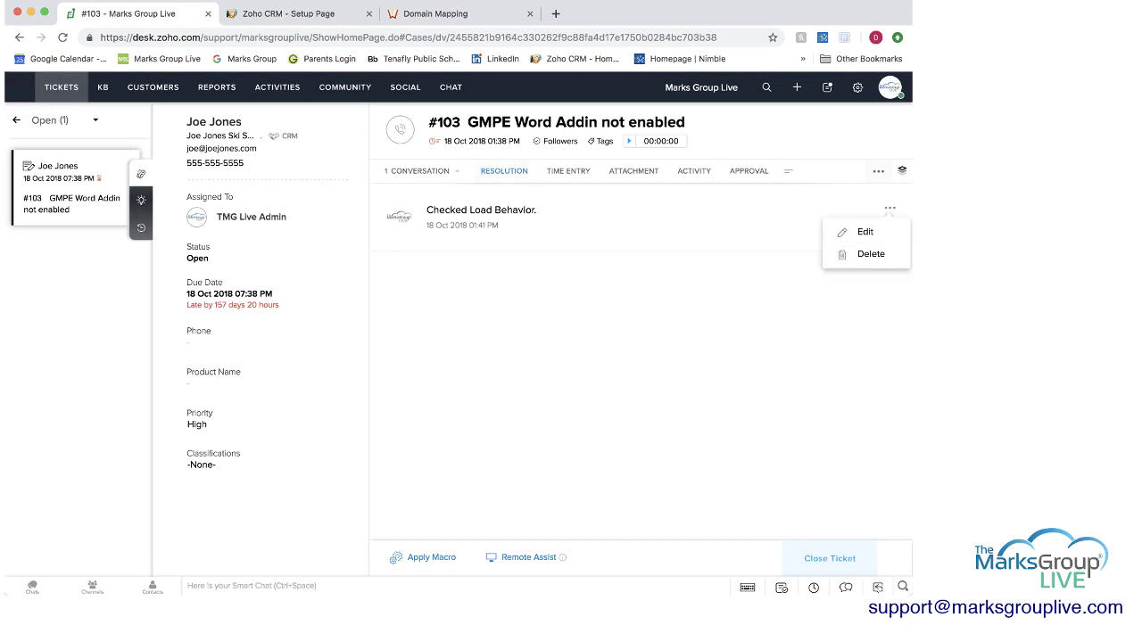
click(767, 223)
- Look at ticket #103's time entries and the form for adding one, and close the form without submitting
click(568, 171)
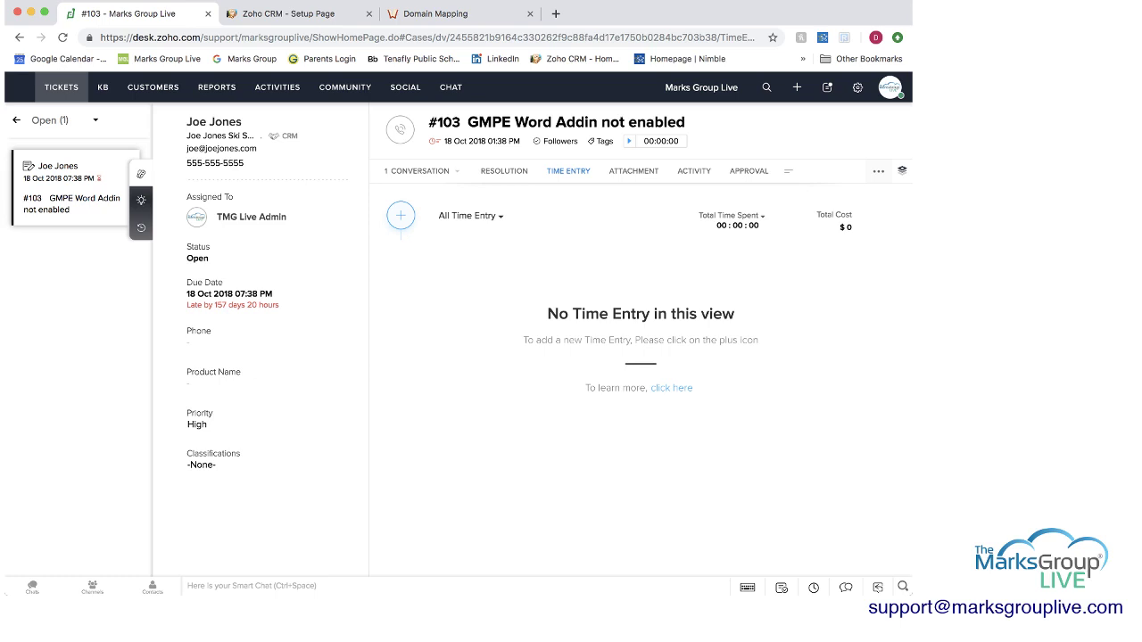
click(401, 215)
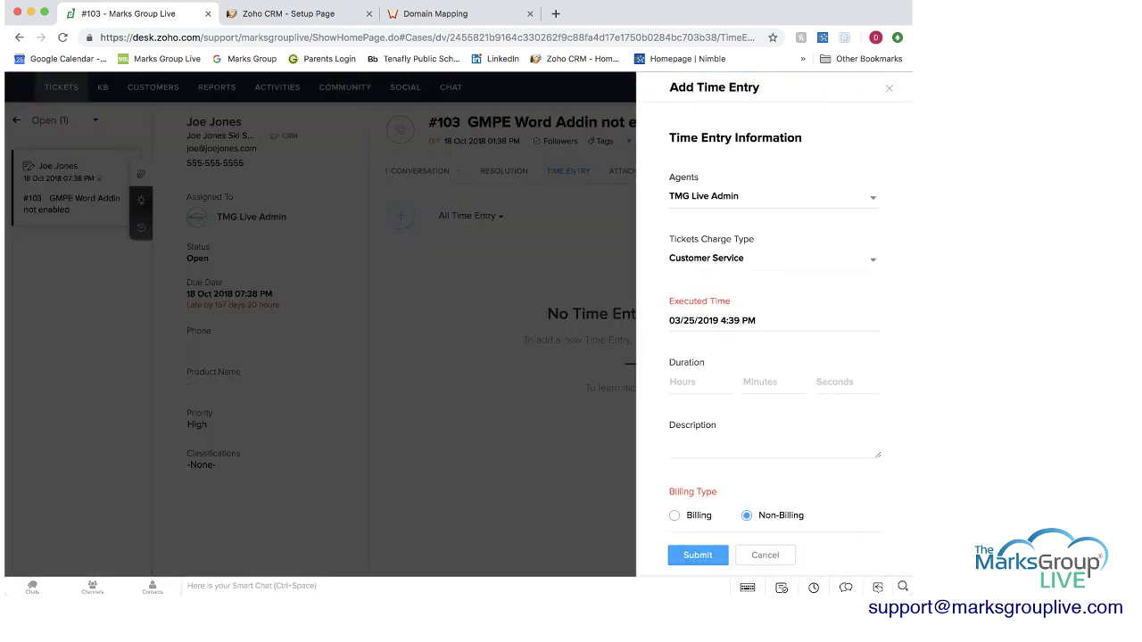
key(Escape)
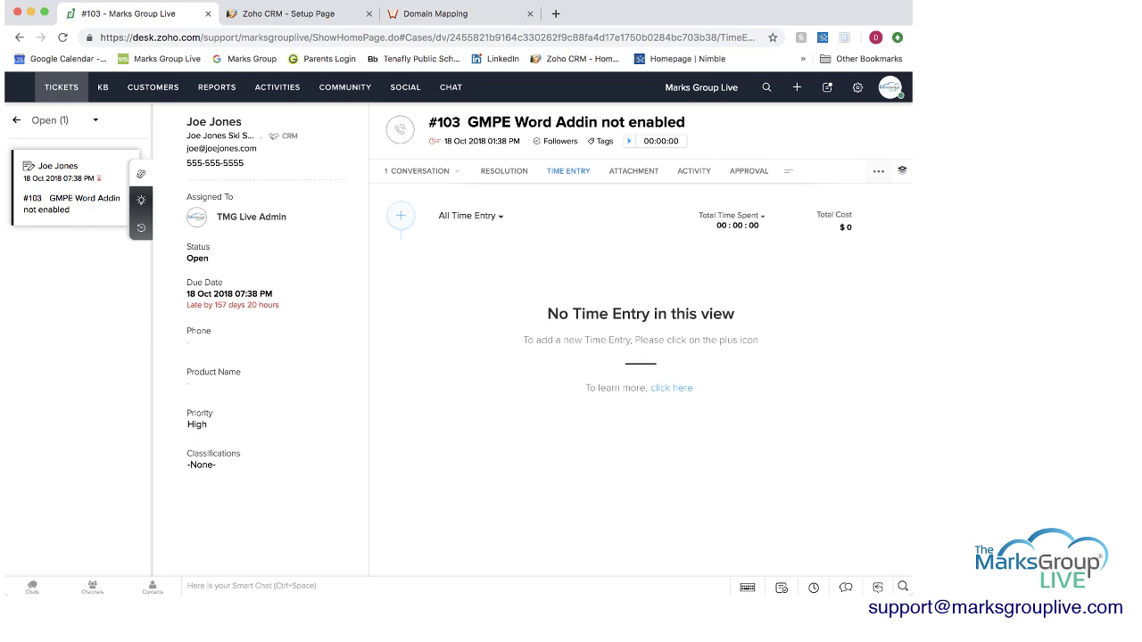
- Check ticket #103's attachment sources and activity types, and view the new call form without submitting it
click(634, 171)
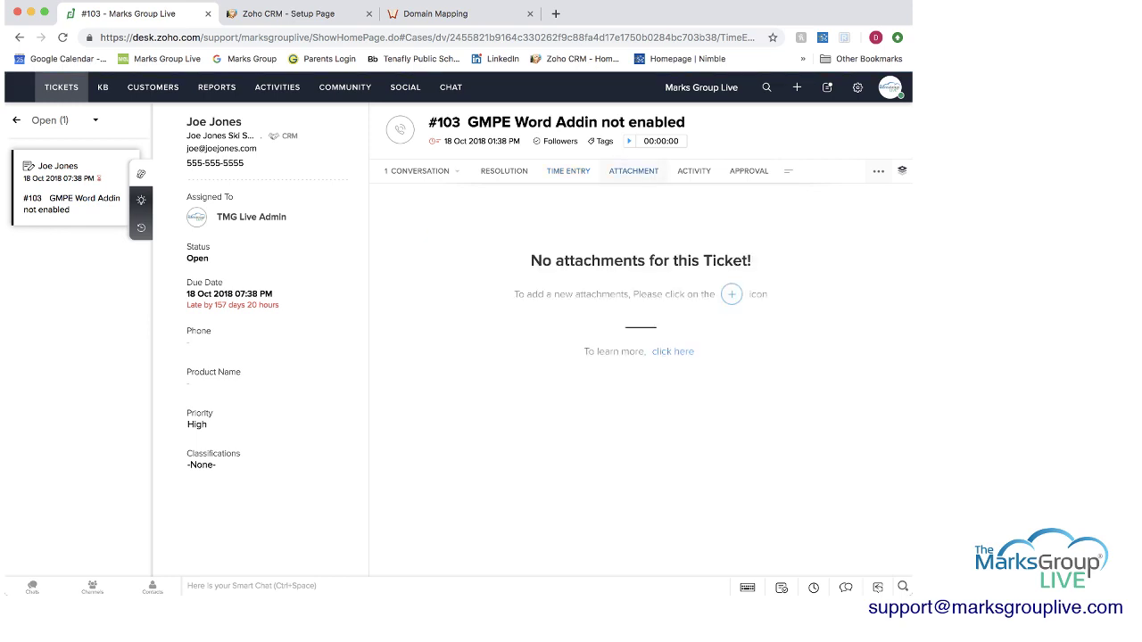
click(732, 294)
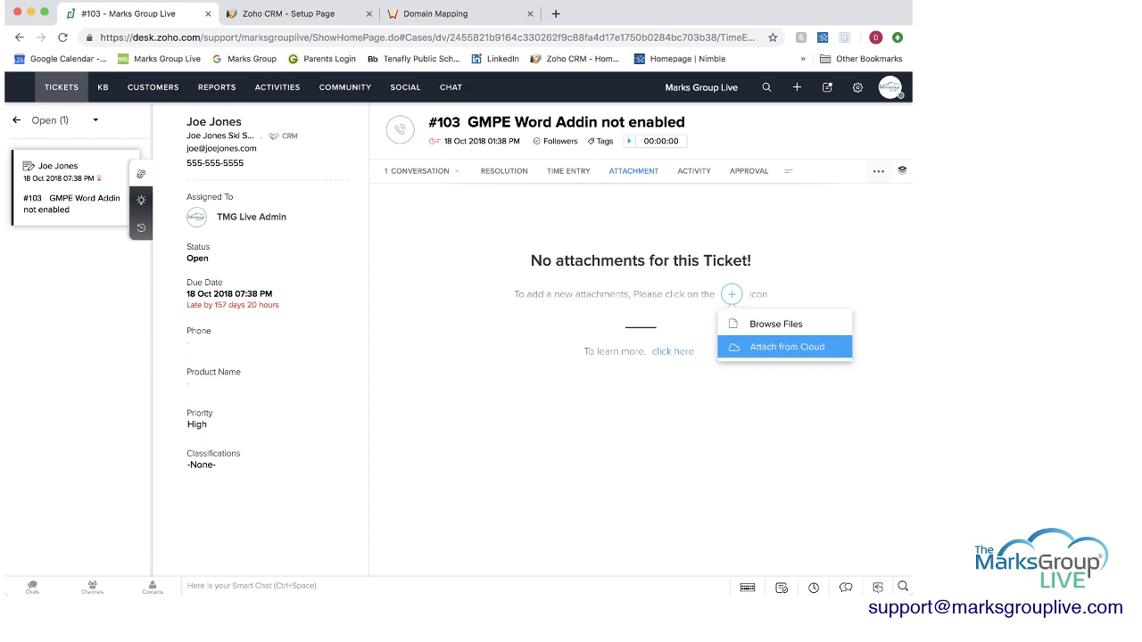
click(694, 171)
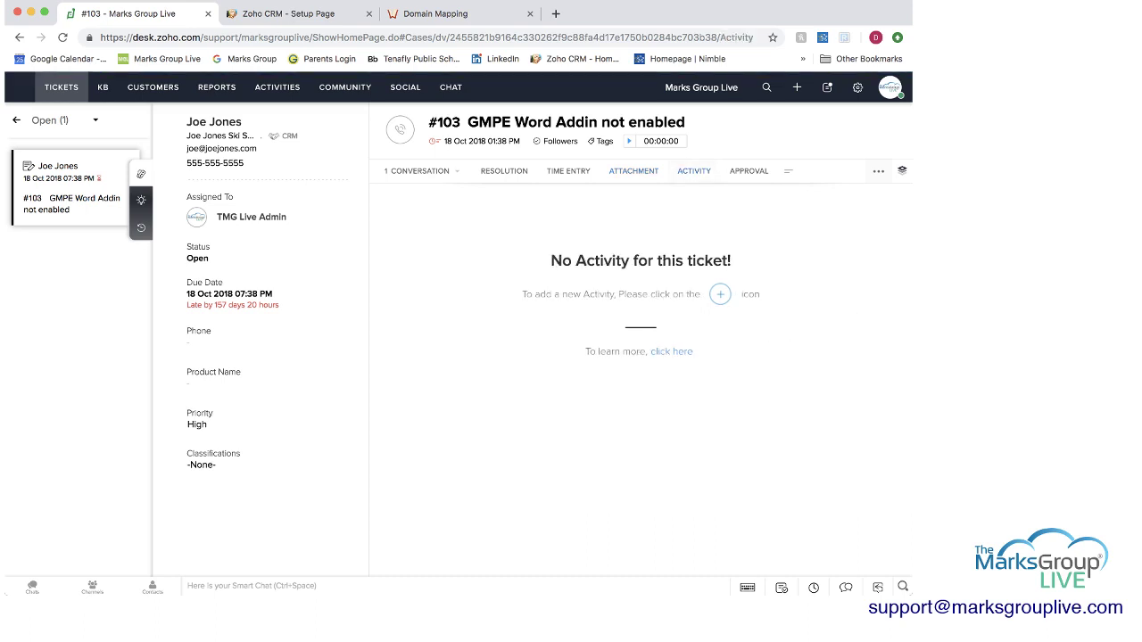
click(720, 294)
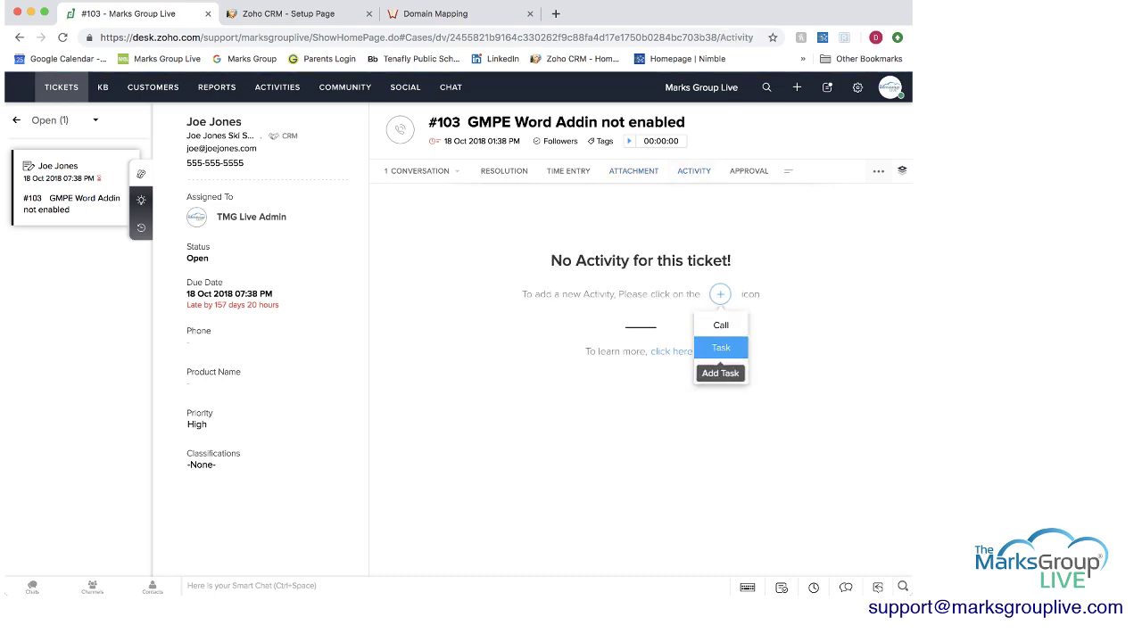
click(721, 326)
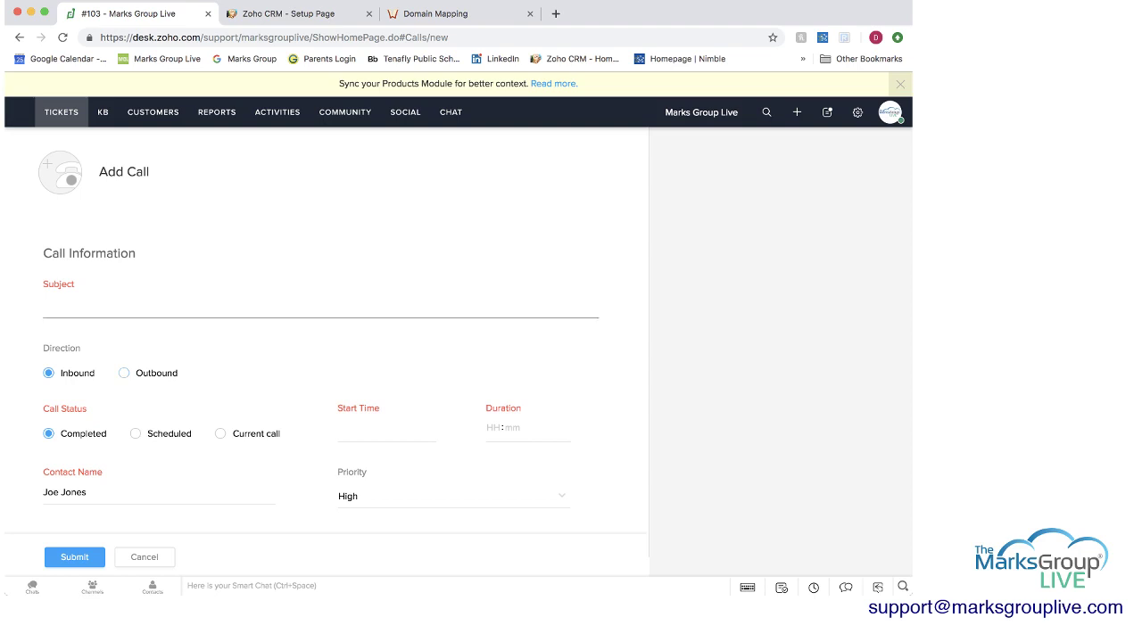
click(145, 557)
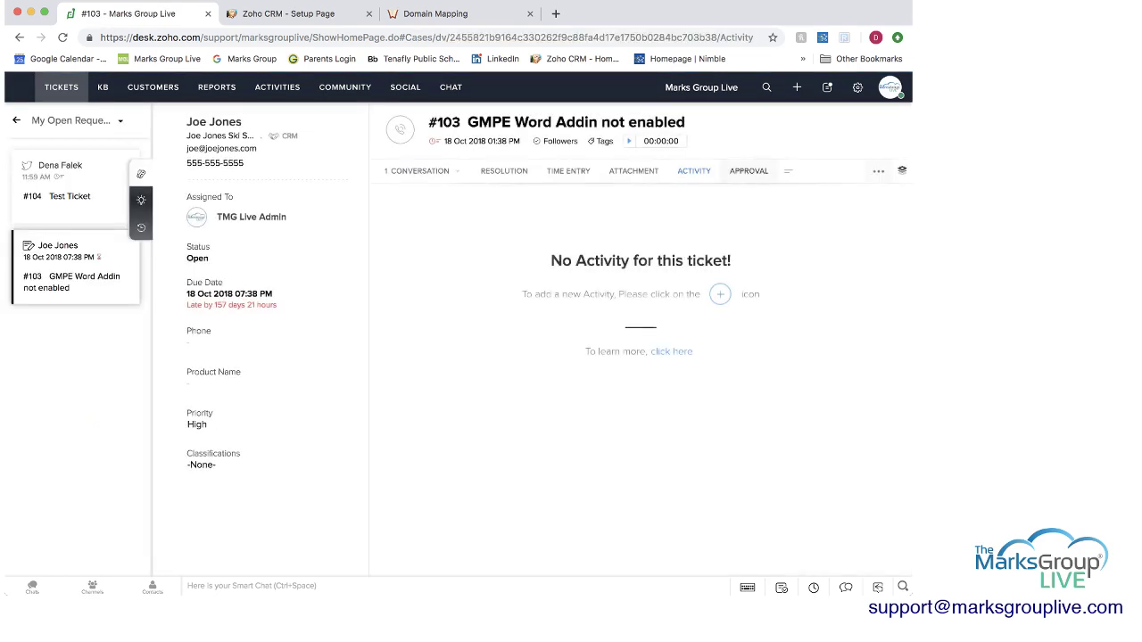
- Review ticket #103's approvals and its additional ticket actions, and return to the ticket's conversation
click(749, 171)
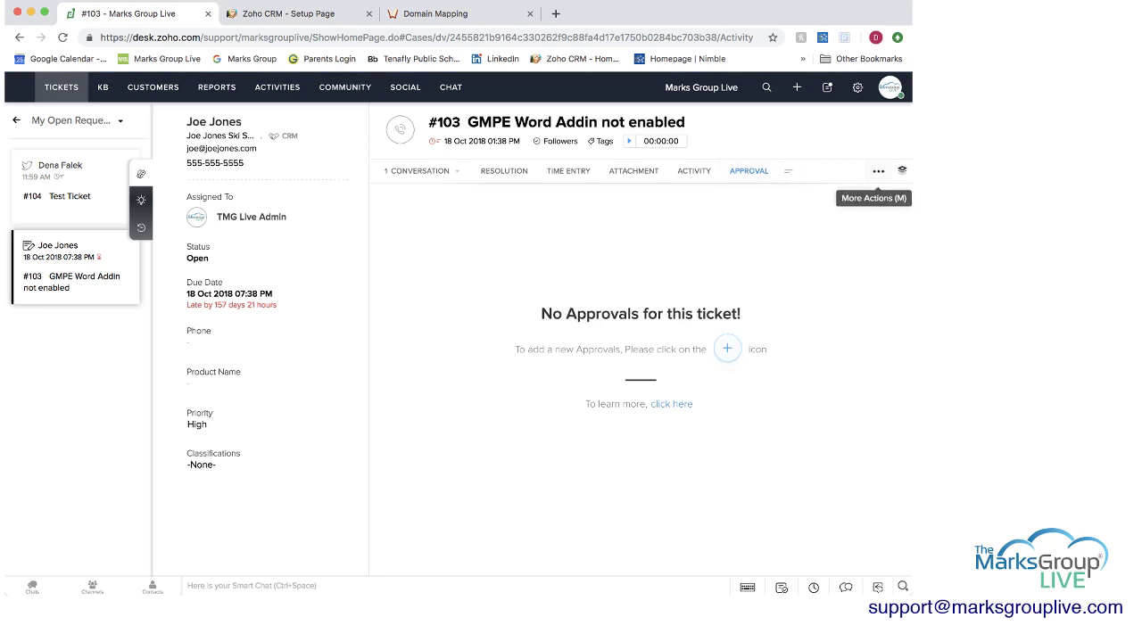
click(878, 170)
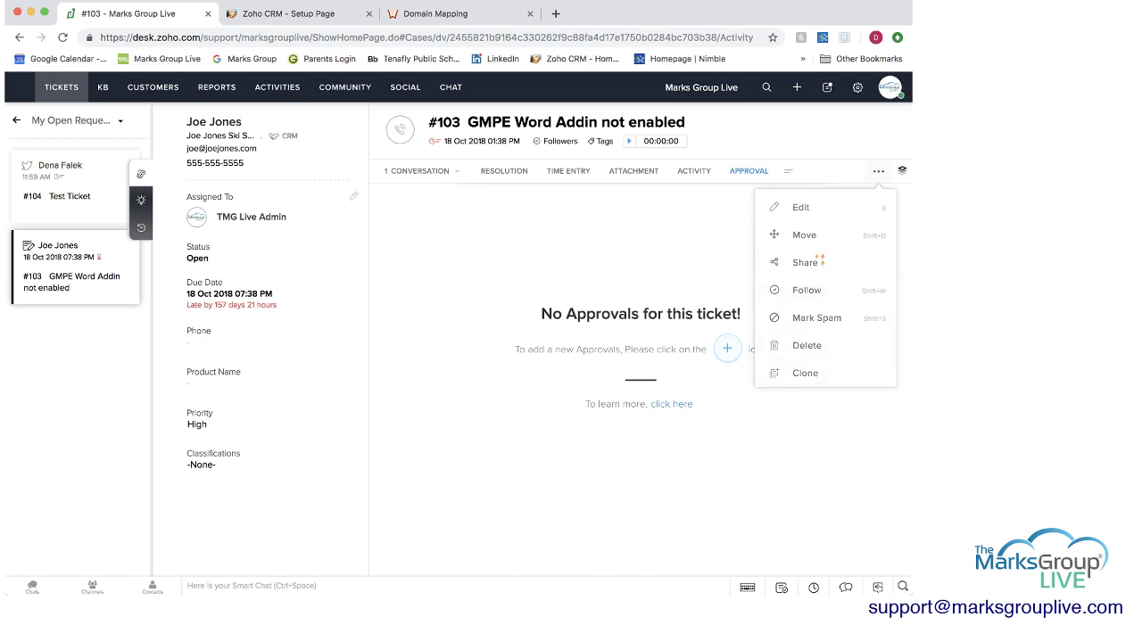
click(417, 170)
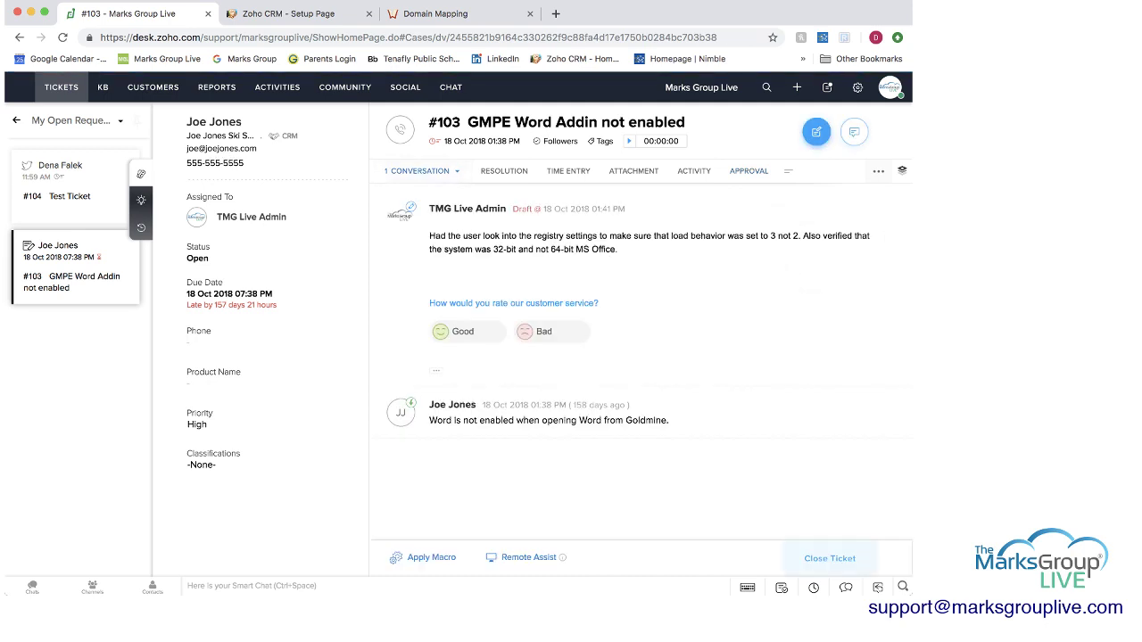
- Return to the open tickets board, open ticket #104, Test Ticket, and switch its Conversation display to Thread
click(16, 120)
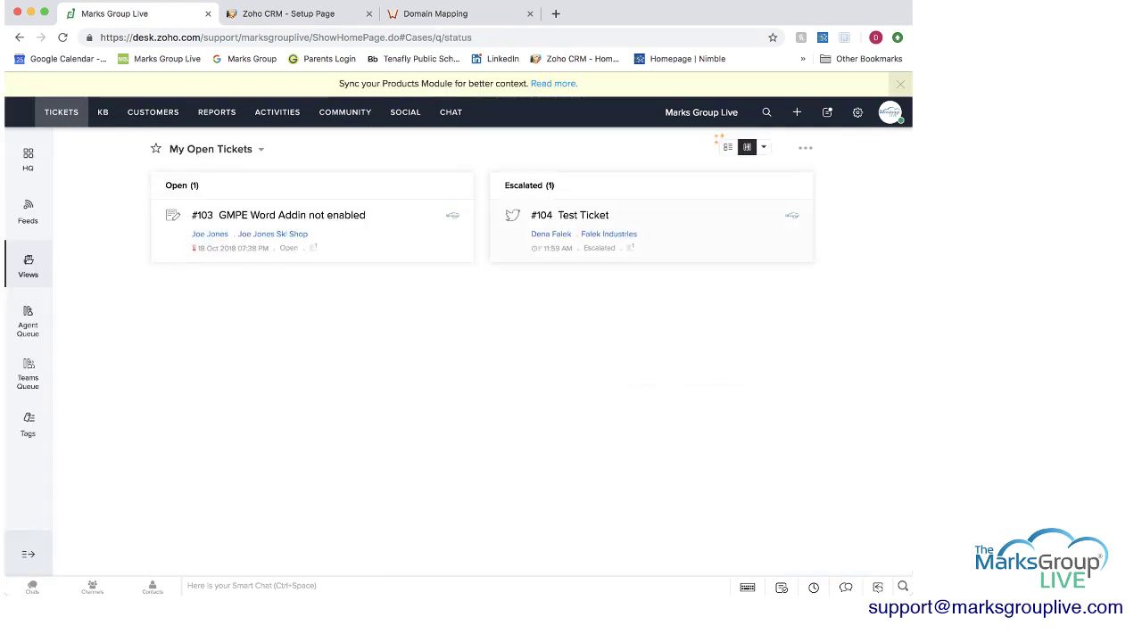
click(583, 215)
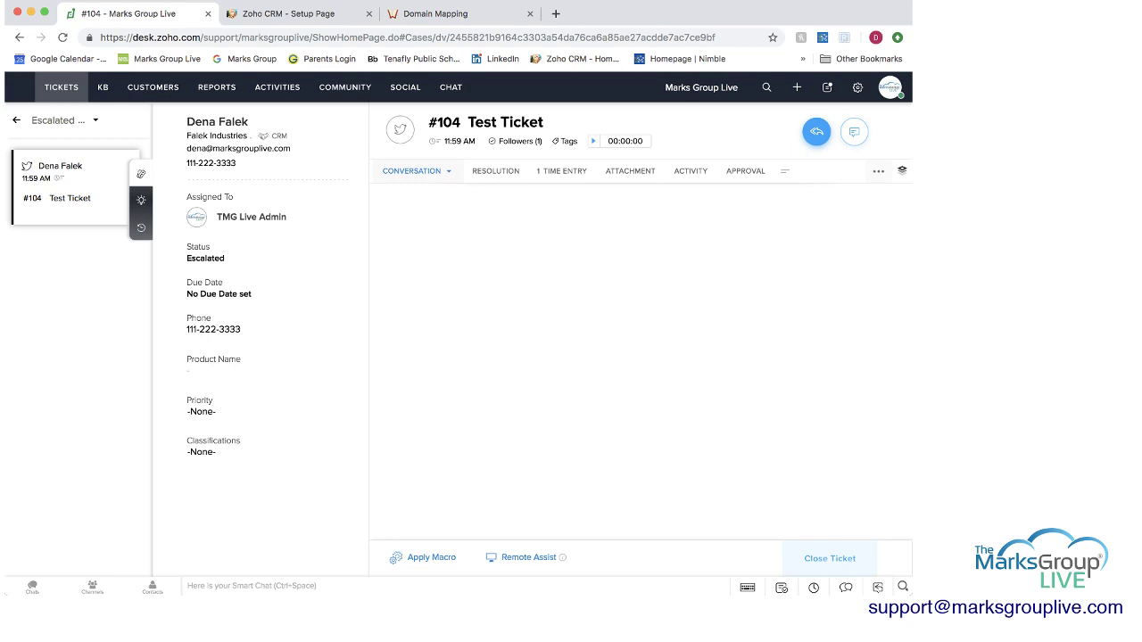
click(417, 171)
click(415, 198)
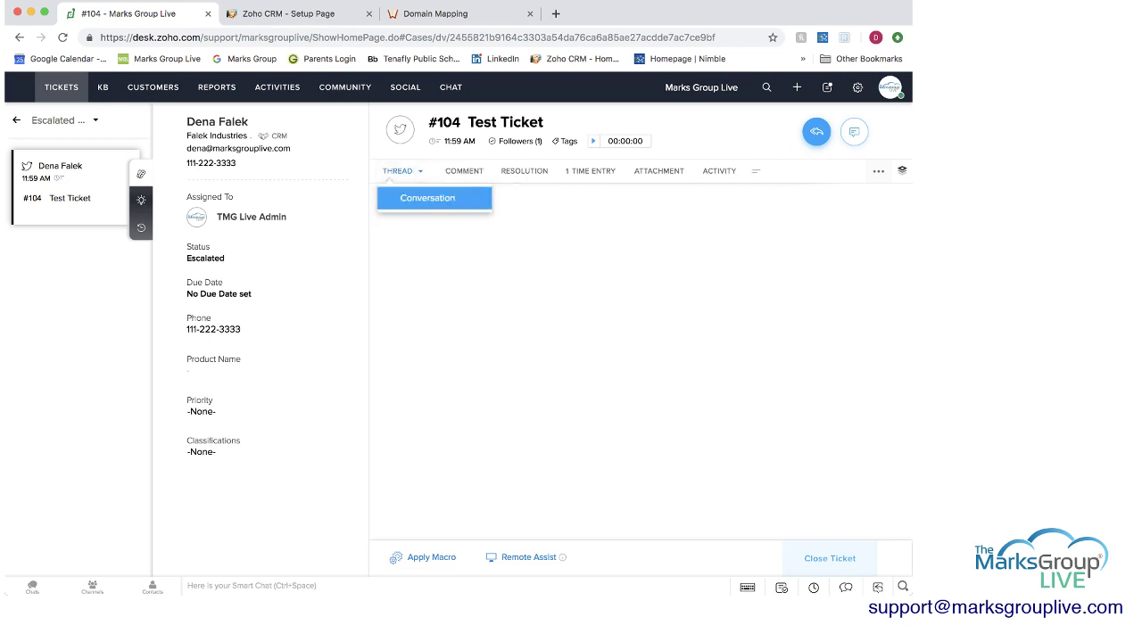
- Look through ticket #104's comments and resolution, and open the Test resolution for editing
click(464, 170)
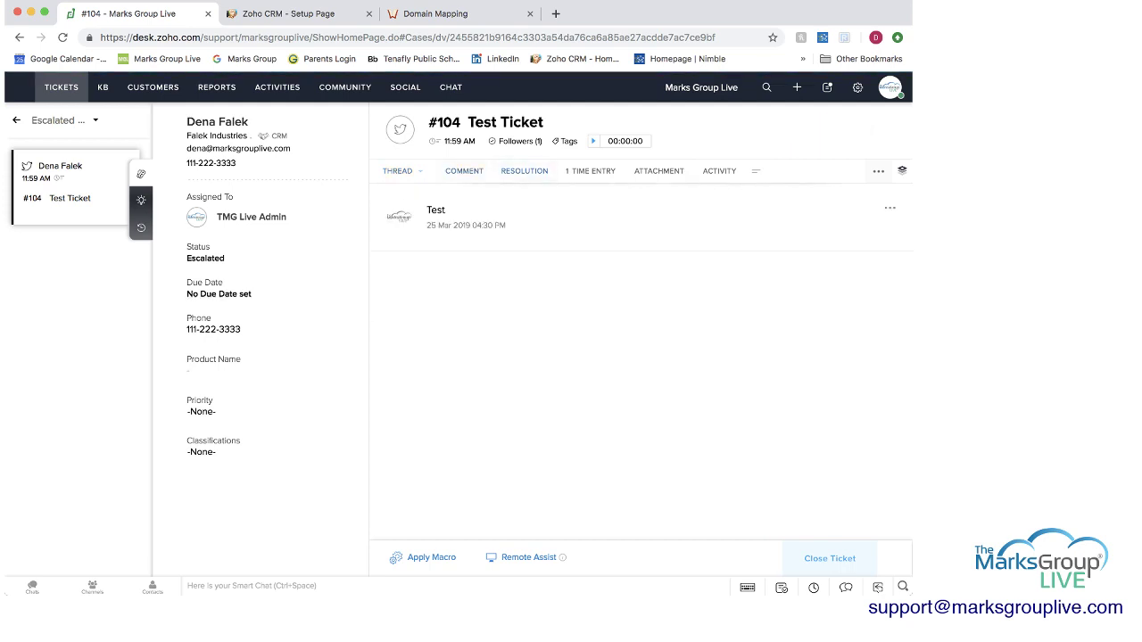
click(890, 208)
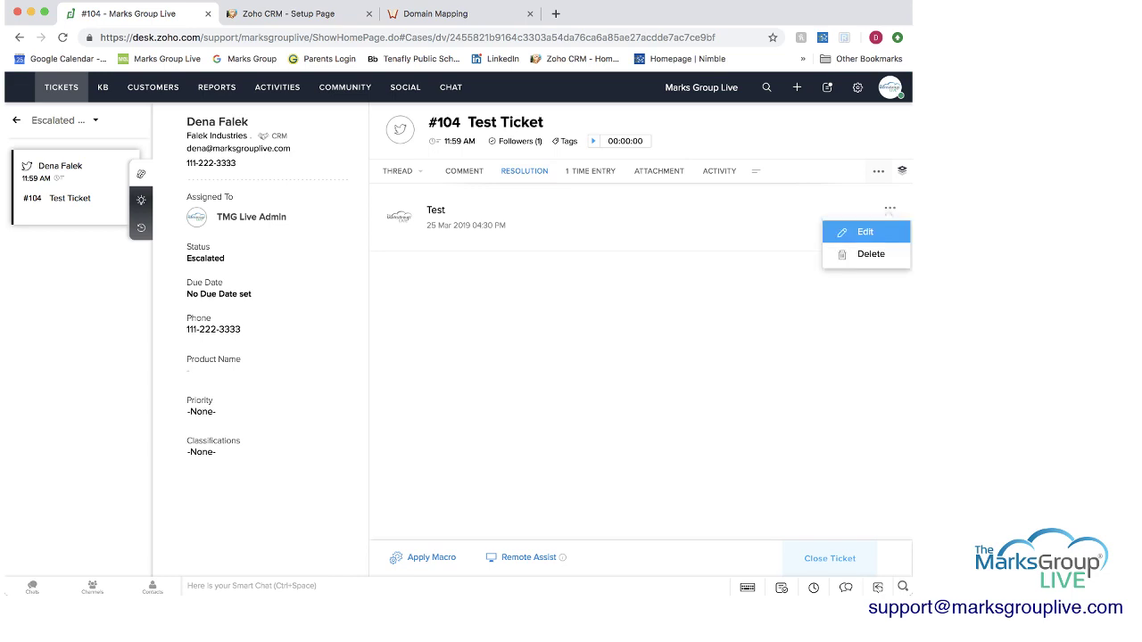
click(863, 232)
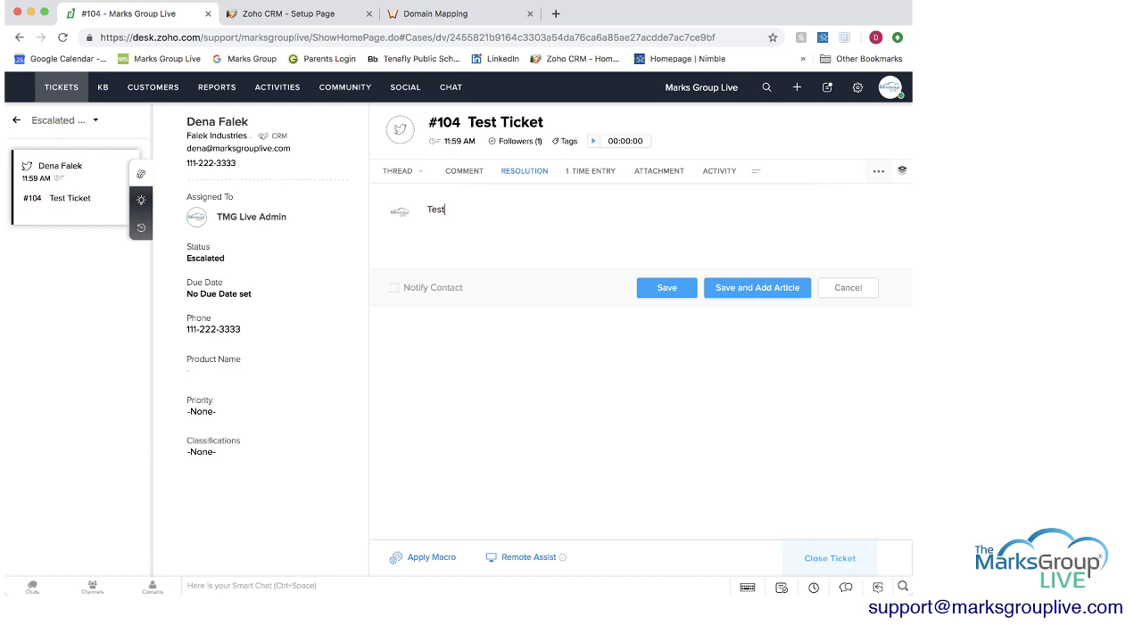
- View ticket #104's time entries and show the actions available for the existing non-billable entry
click(590, 172)
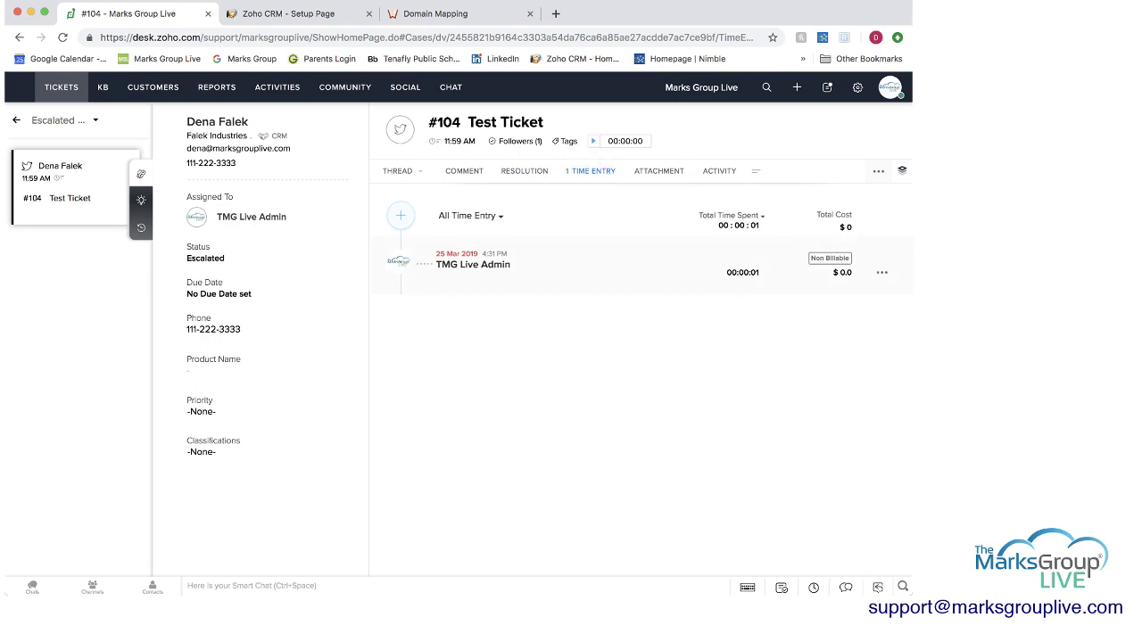
click(882, 273)
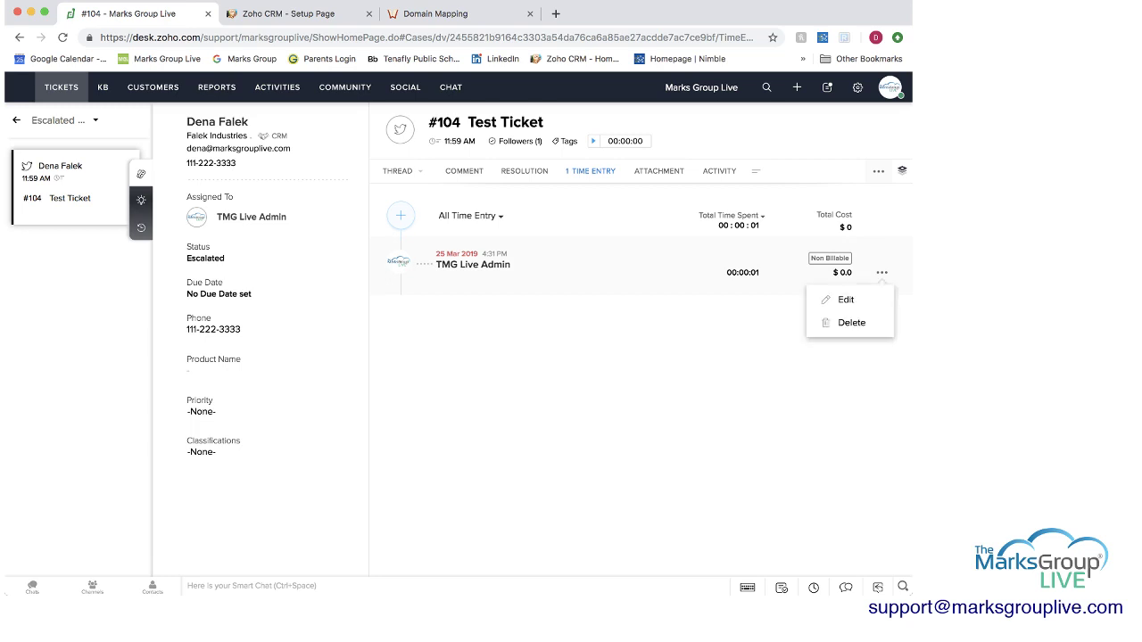
- Check the edit form of ticket #104's time entry without saving, and view the ticket's activities
click(845, 299)
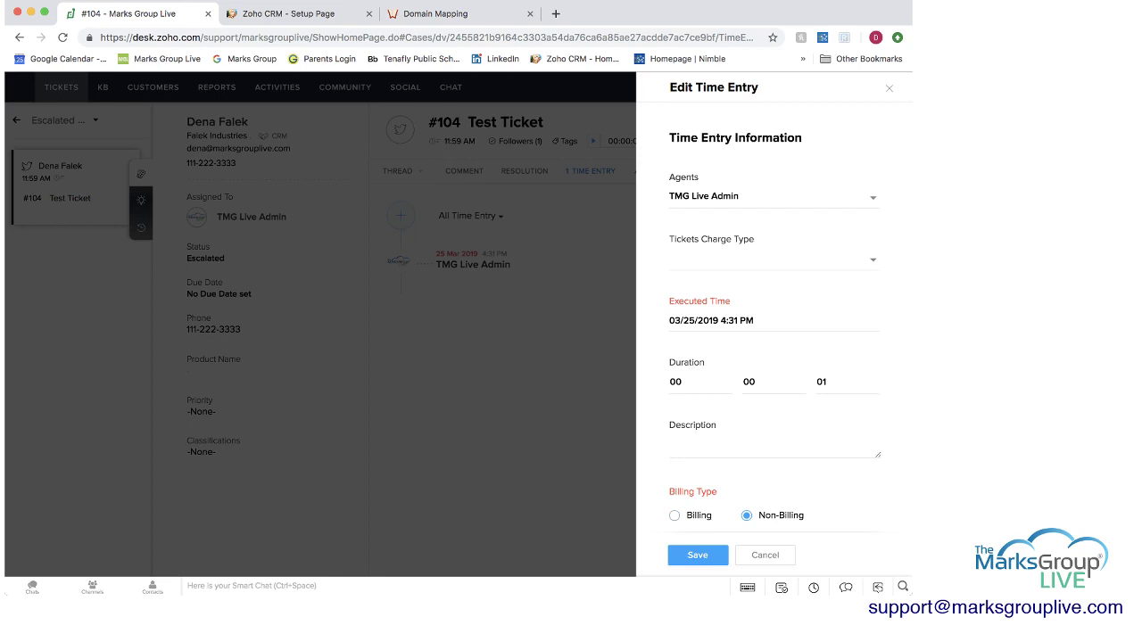
click(766, 555)
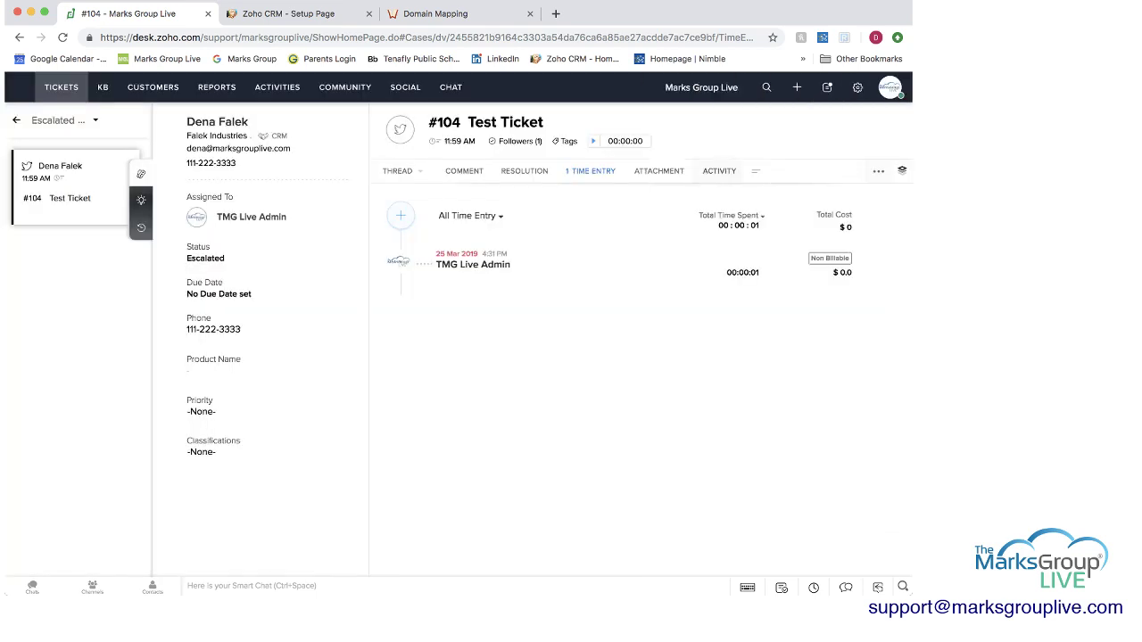
click(720, 171)
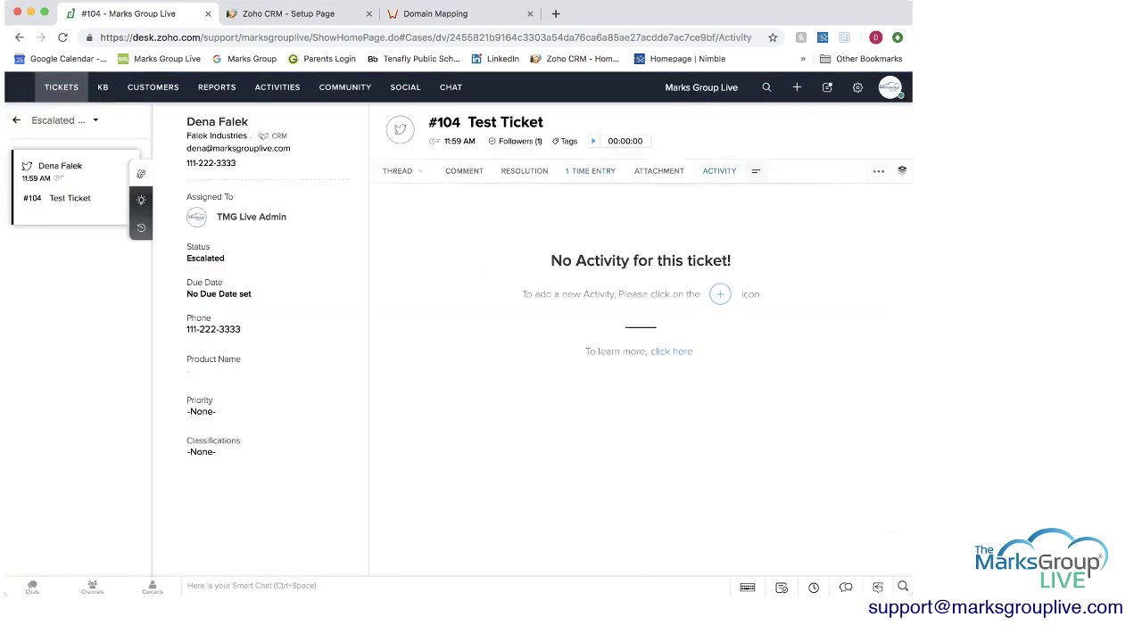
- Review ticket #104's history from the latest entry to the ticket submission, and view the available history filter options
click(756, 171)
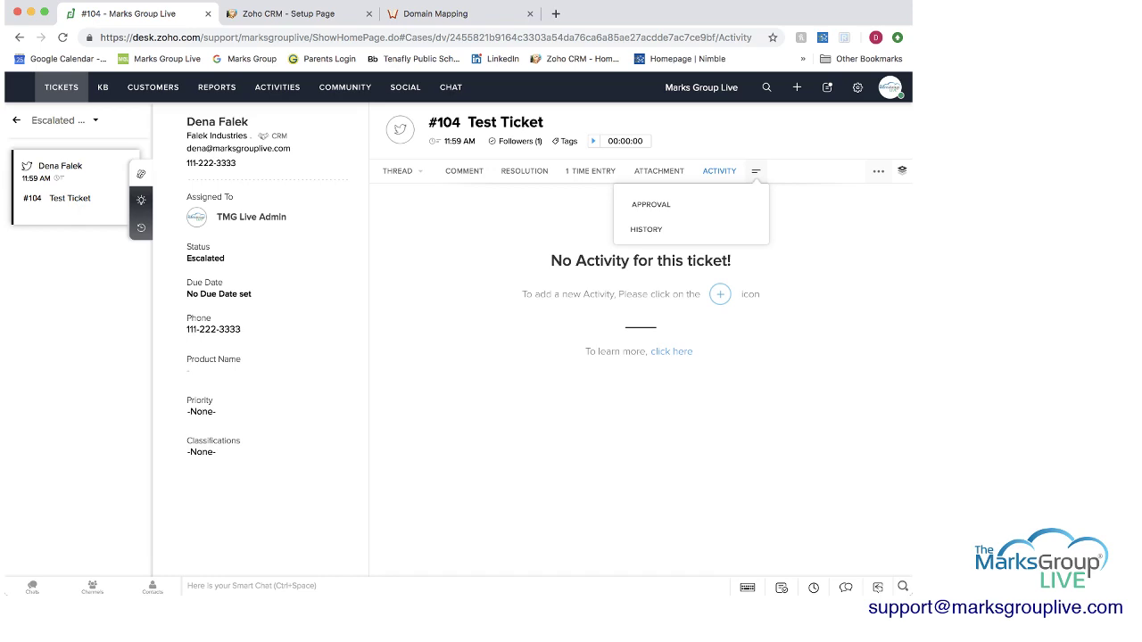
click(646, 230)
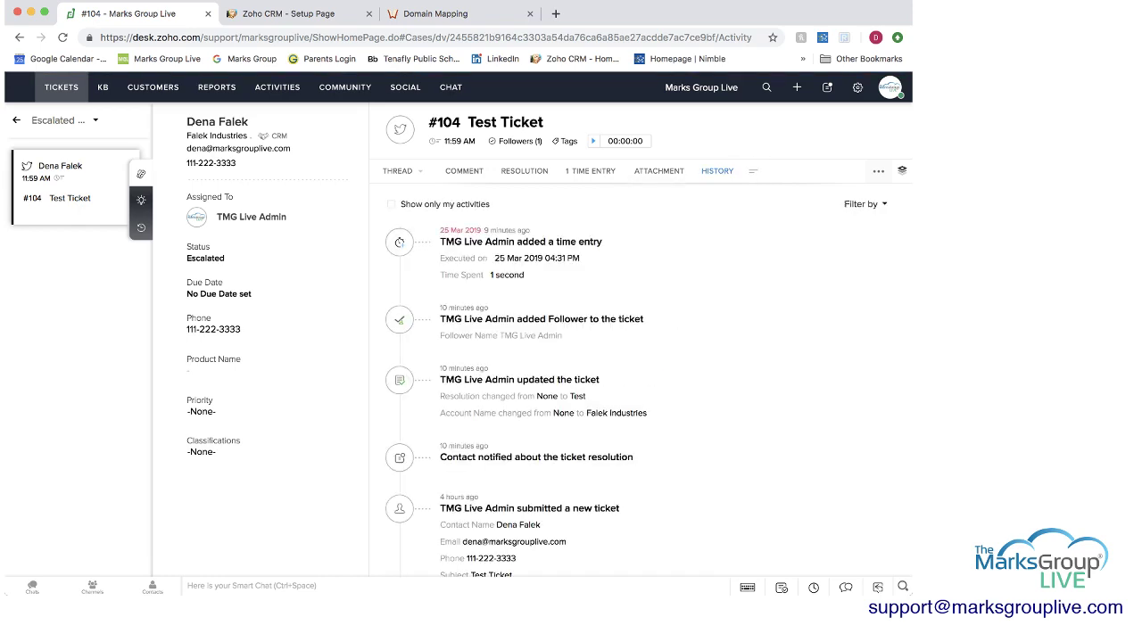
scroll(649, 396, down, 3)
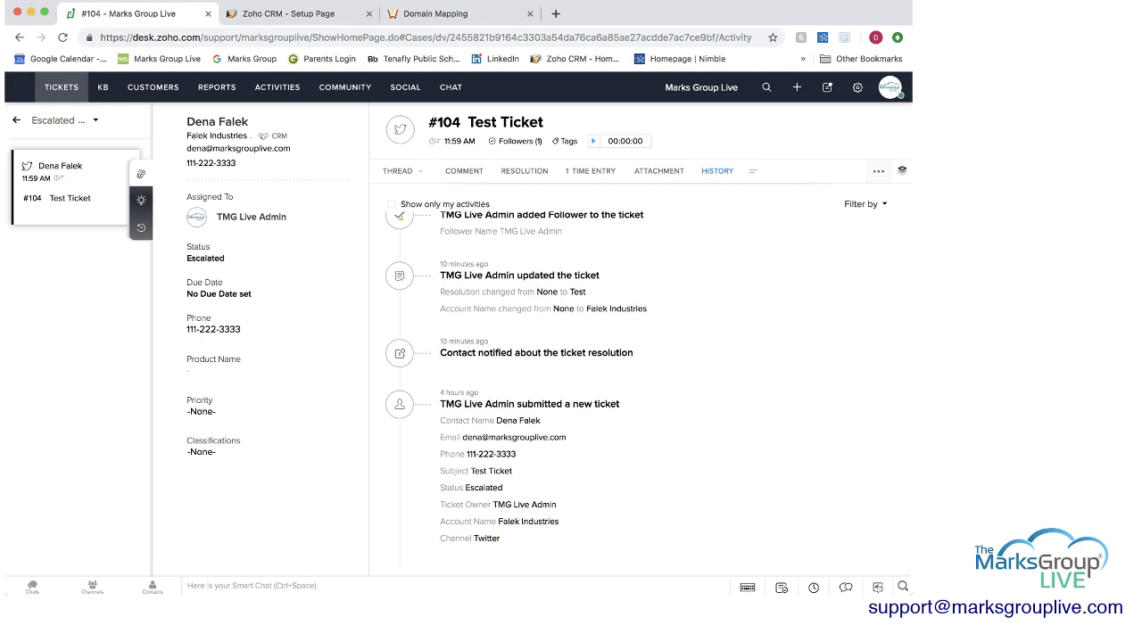
scroll(648, 396, up, 2)
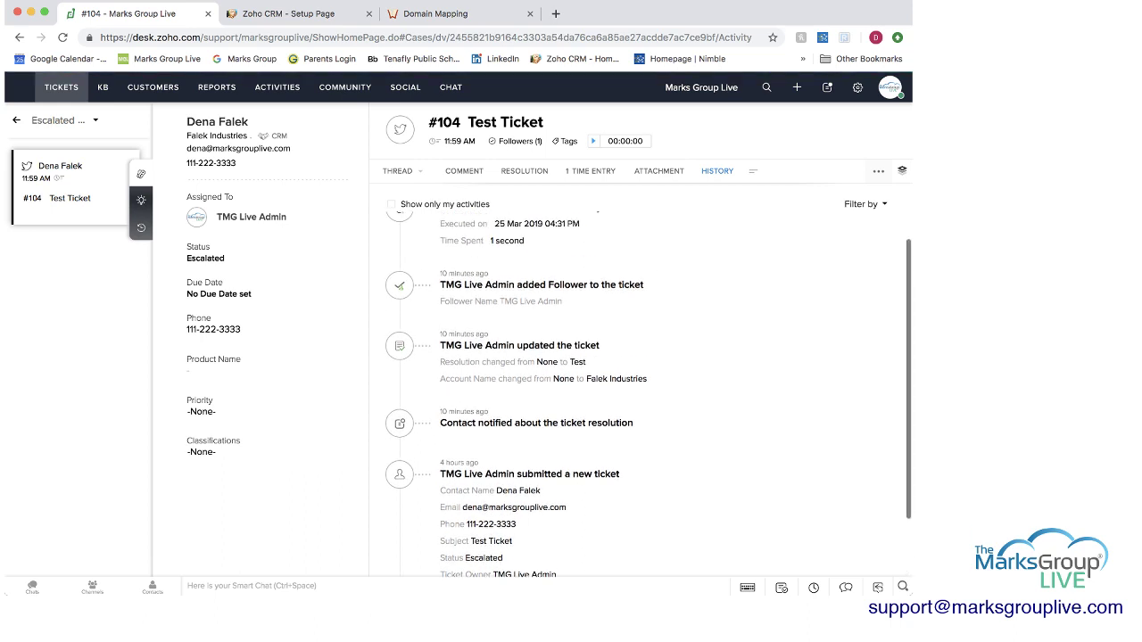
scroll(649, 397, up, 1)
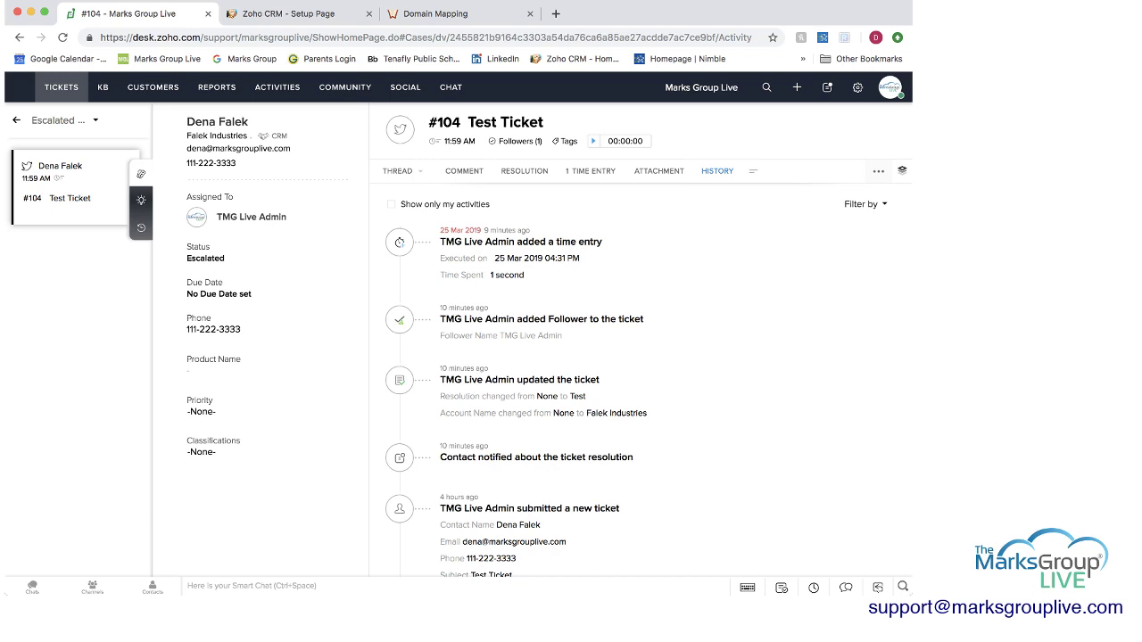
click(865, 204)
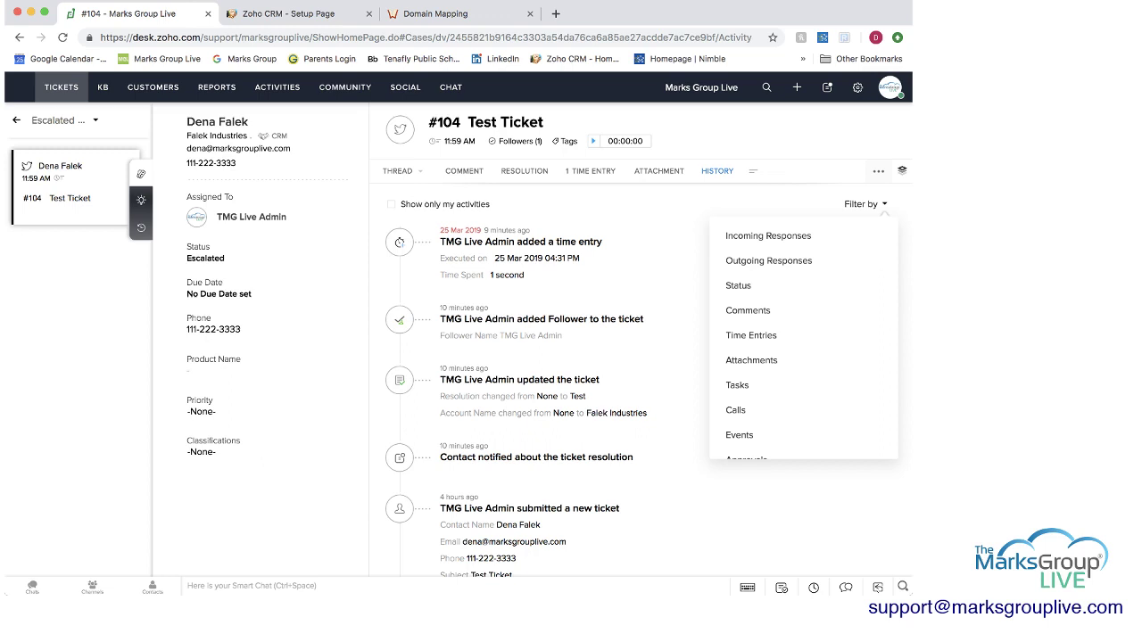
click(866, 204)
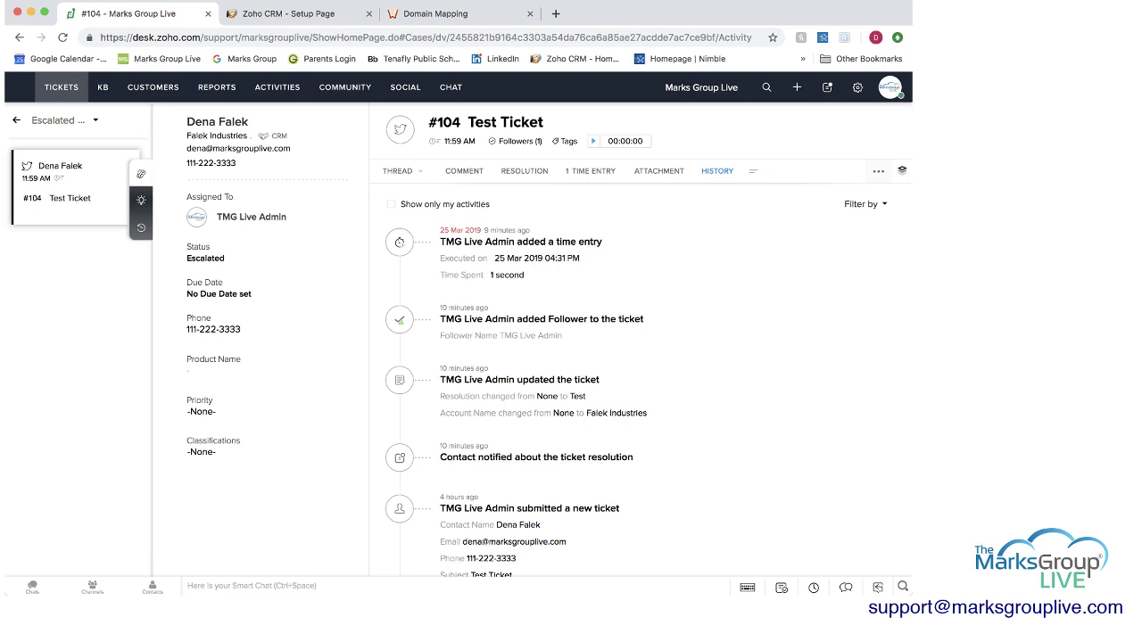
- From the open tickets board, open the contact of ticket #103 and go to ticket #103 through the contact's overdue tickets
click(16, 120)
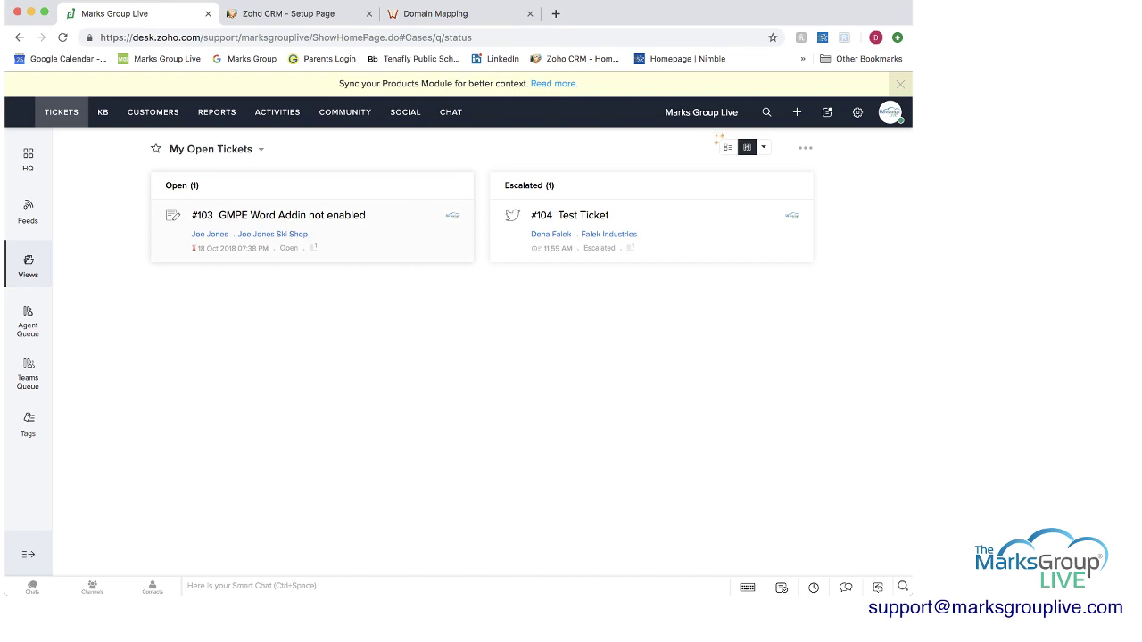
click(209, 235)
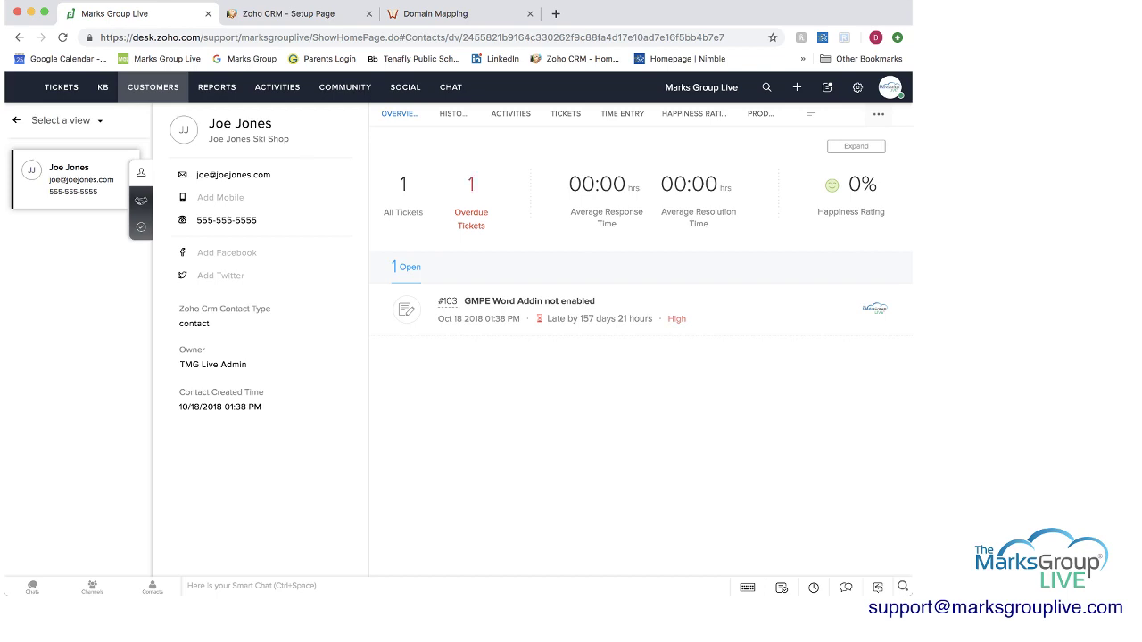
click(471, 213)
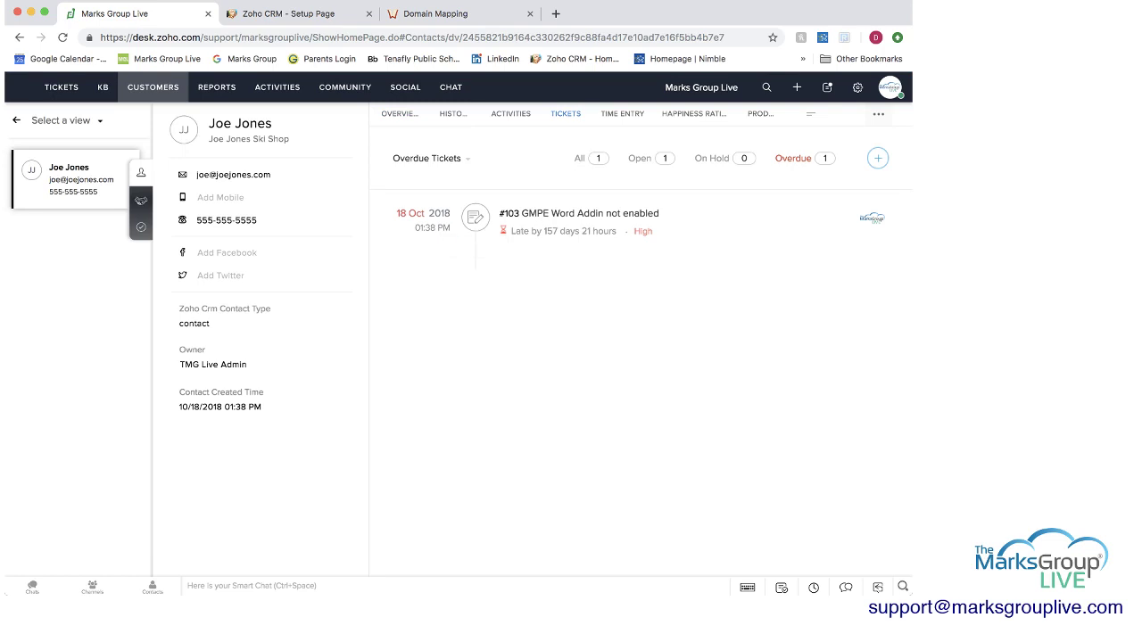
click(578, 215)
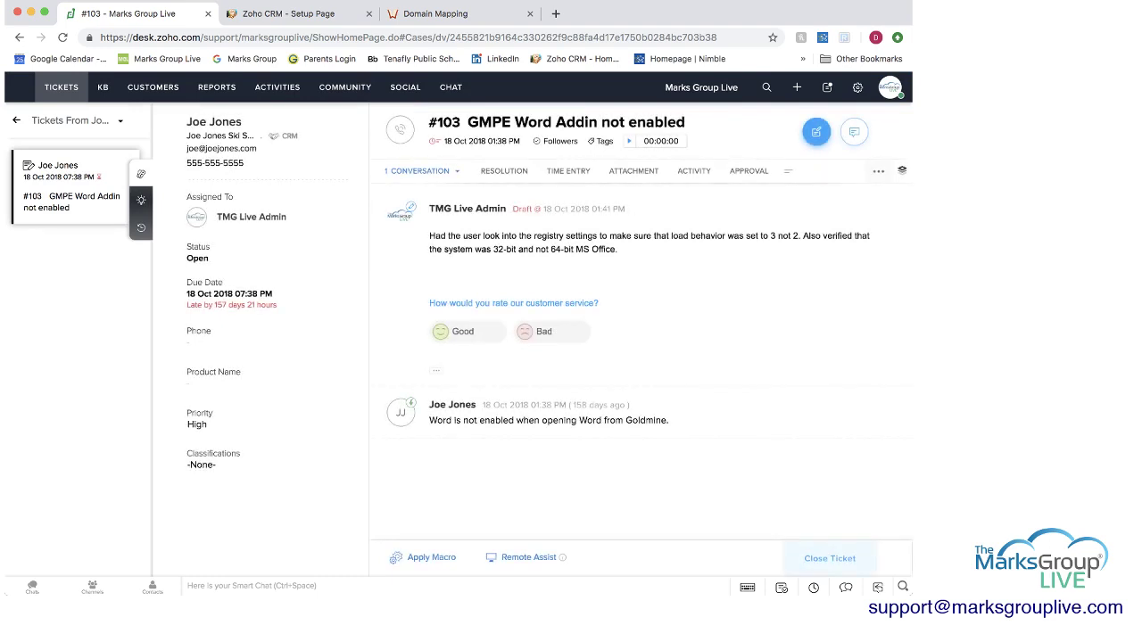
- View the Remote Assist options for ticket #103 and close them without starting a session
mouse_move(817, 132)
mouse_move(562, 557)
click(529, 558)
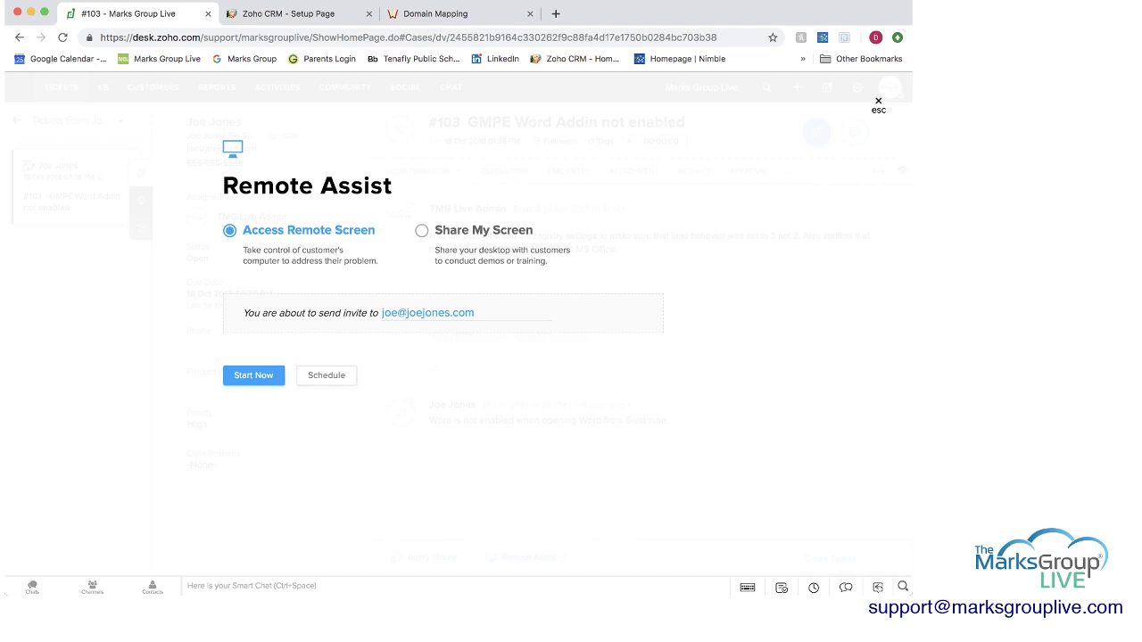
click(878, 103)
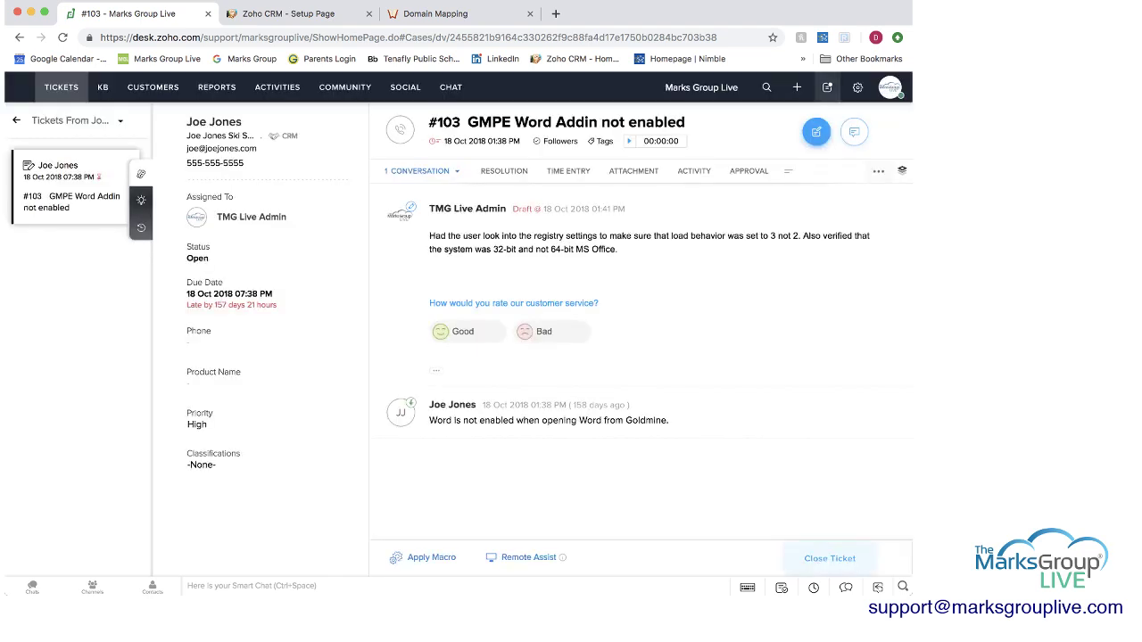
- Return to the open tickets board and switch the ticket view to My Tickets
click(16, 120)
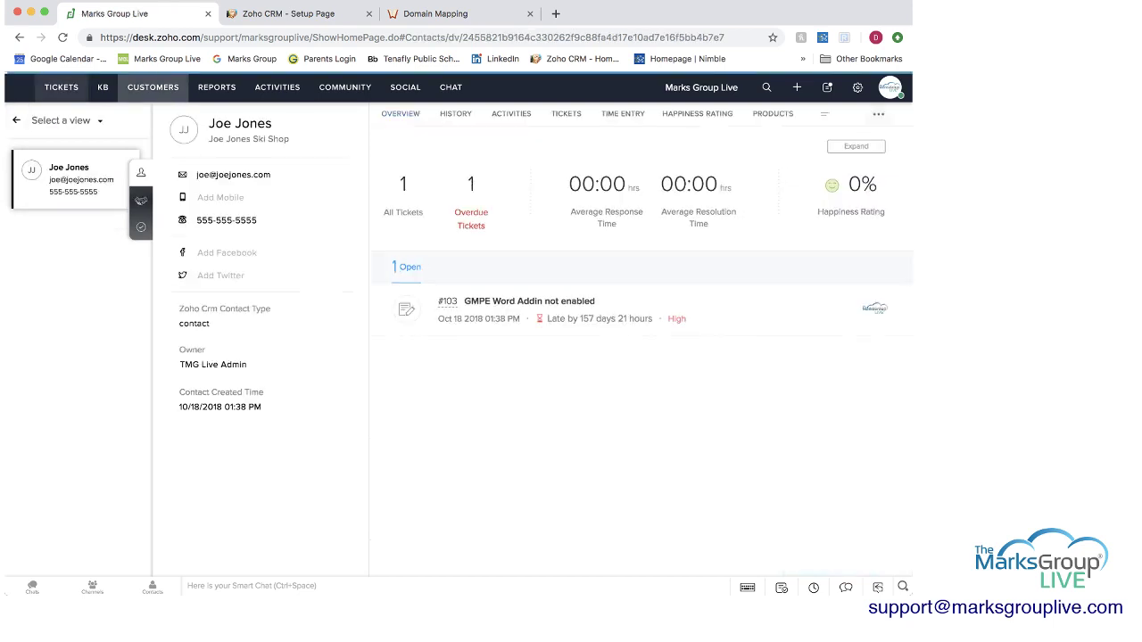
click(17, 121)
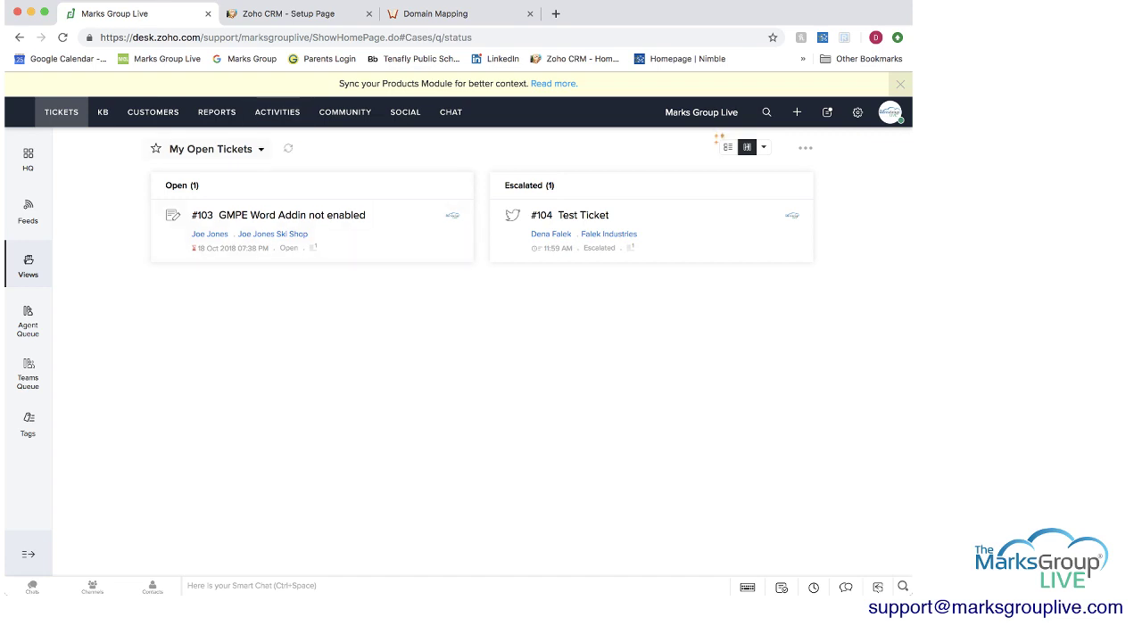
click(210, 149)
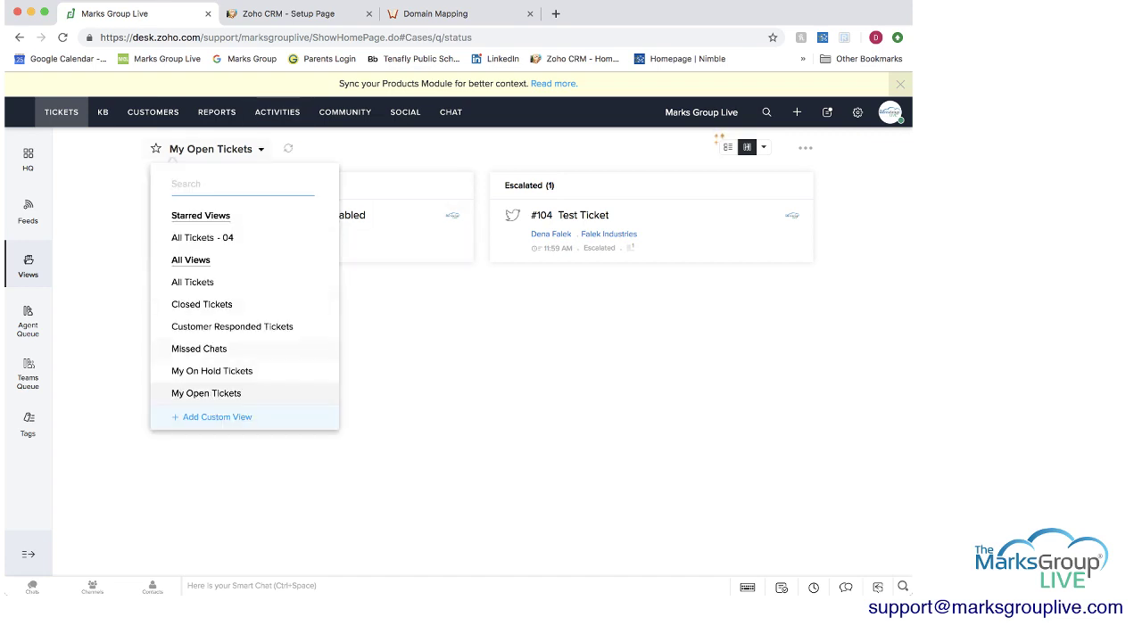
scroll(246, 303, down, 5)
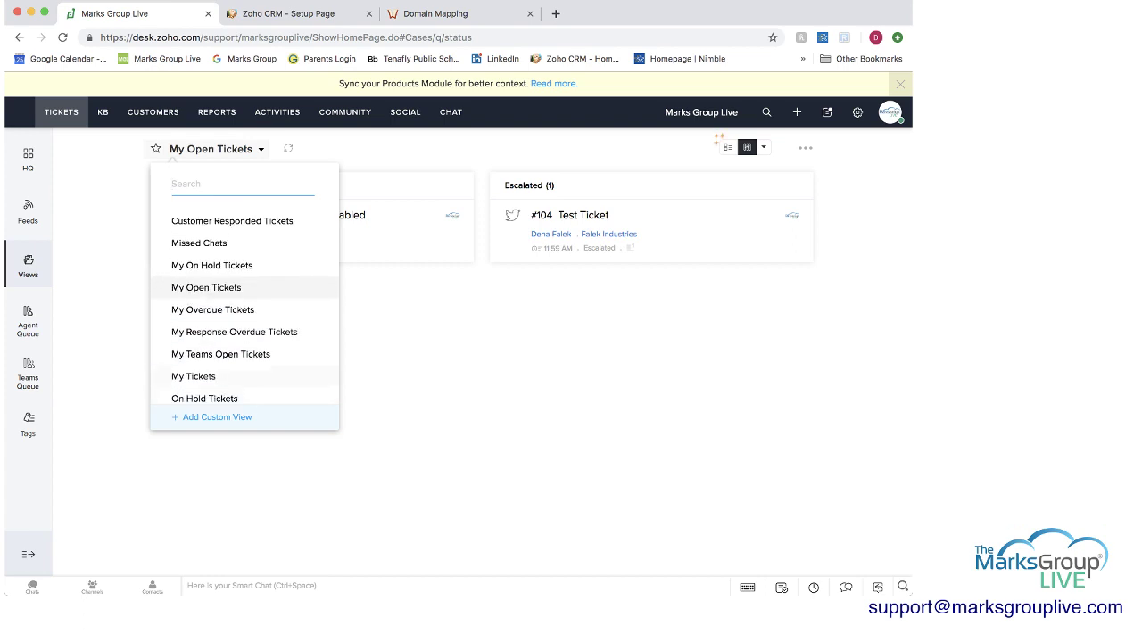
click(193, 377)
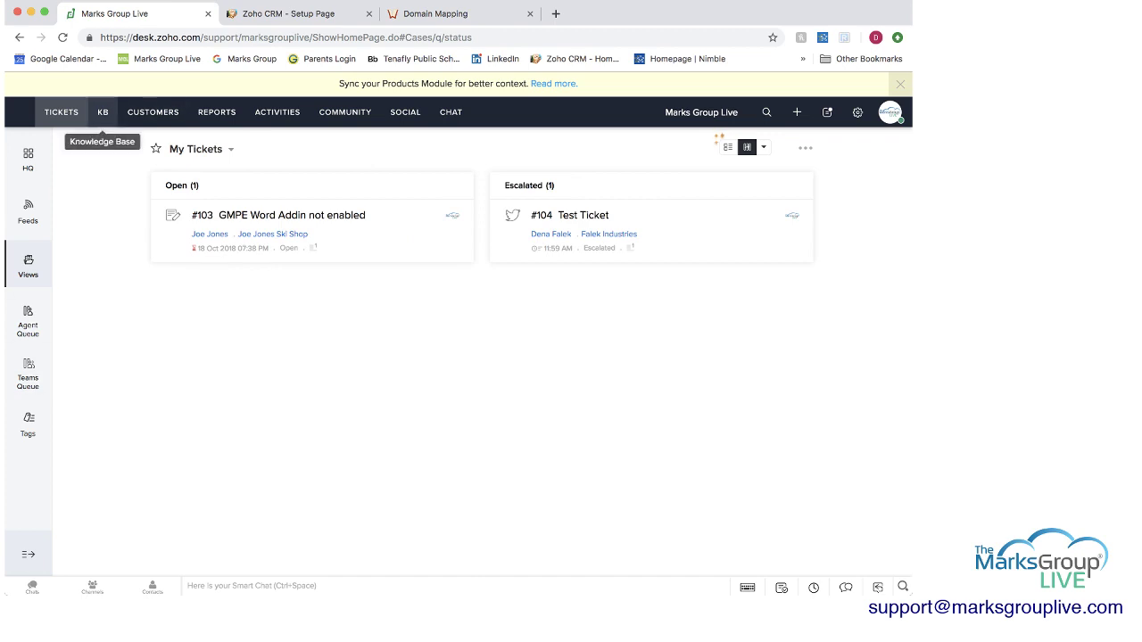
- Look through the knowledge base, activities, community, social, chat and customers modules, and return to the tickets board
click(103, 111)
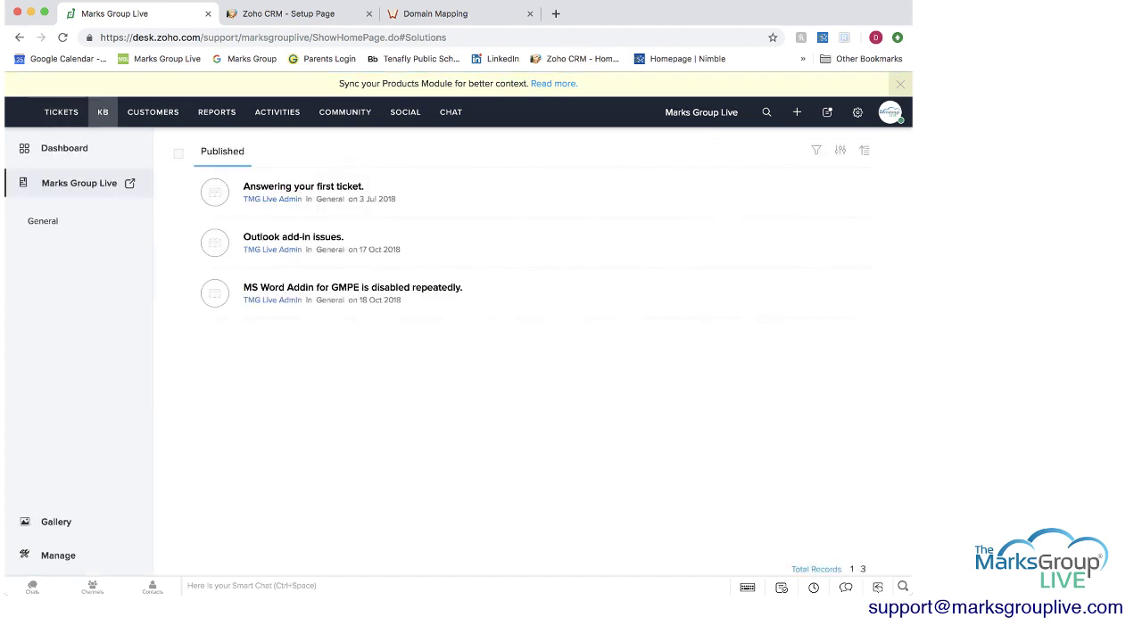
click(277, 111)
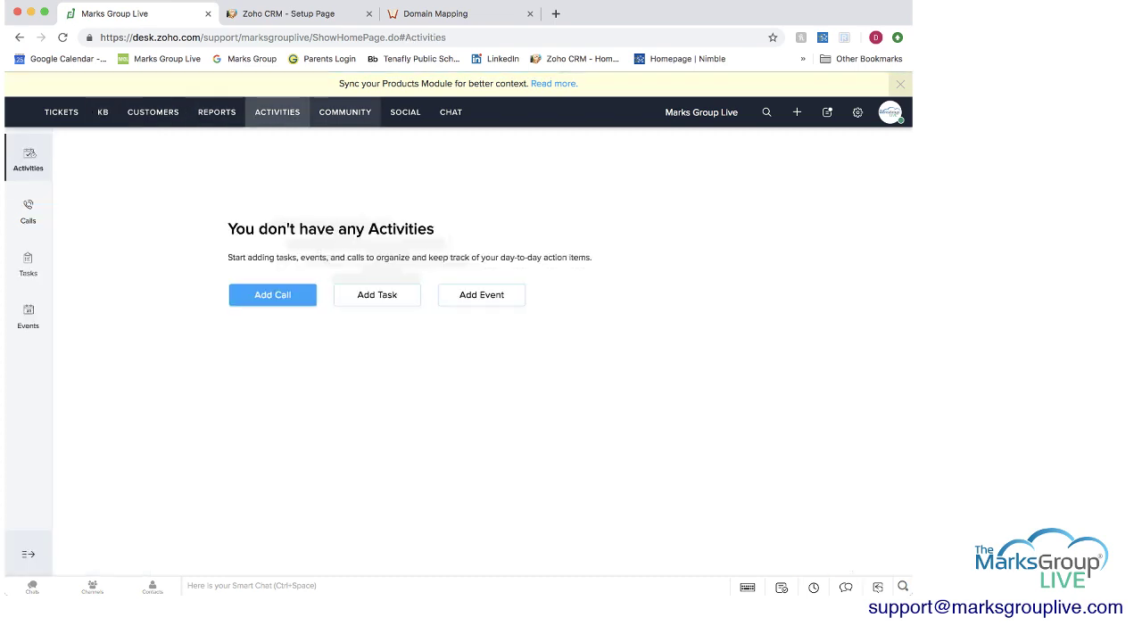
click(345, 112)
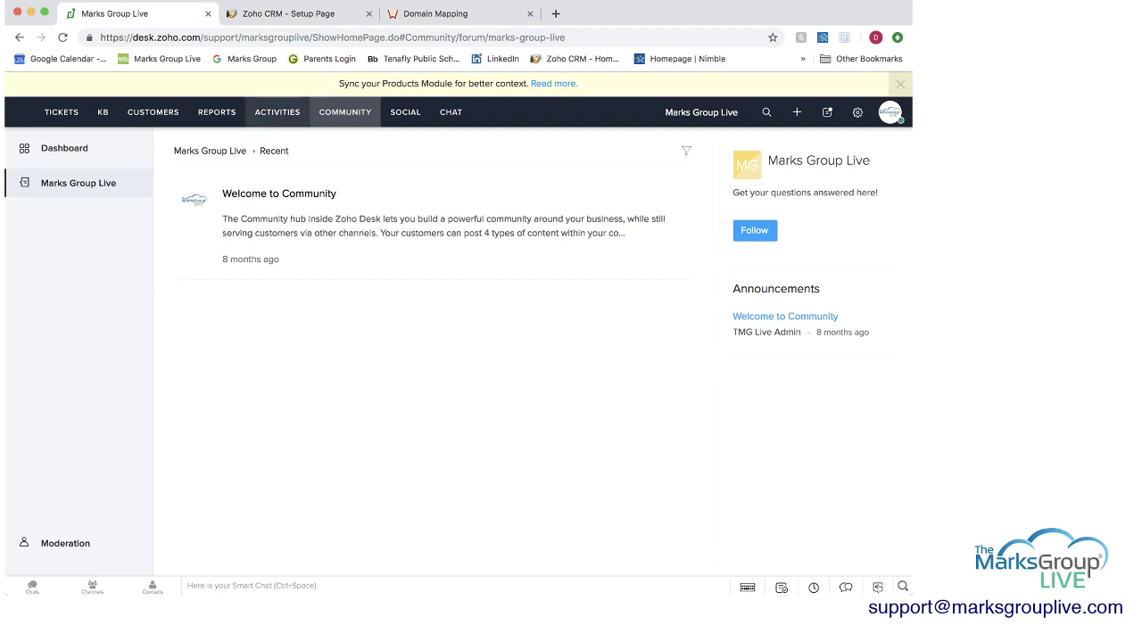
click(405, 112)
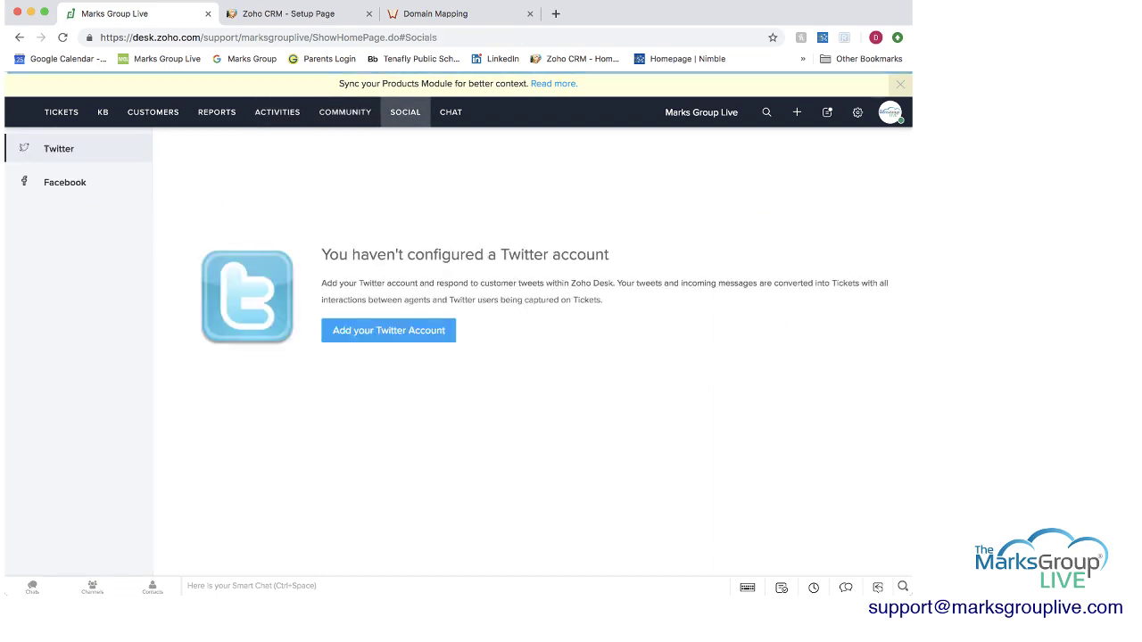
click(450, 112)
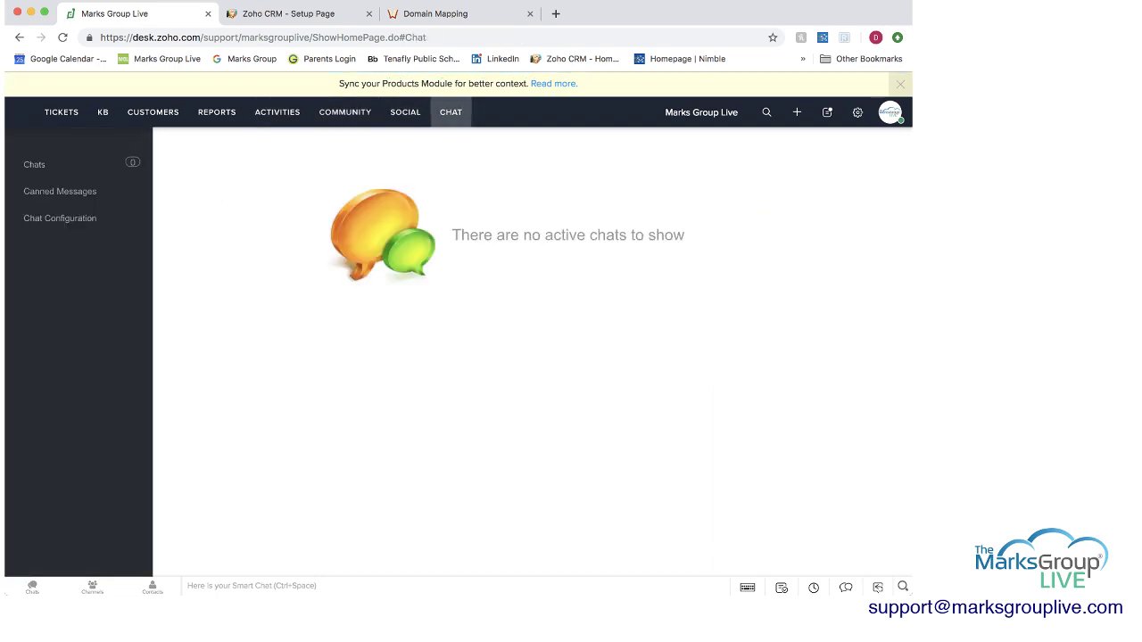
click(153, 111)
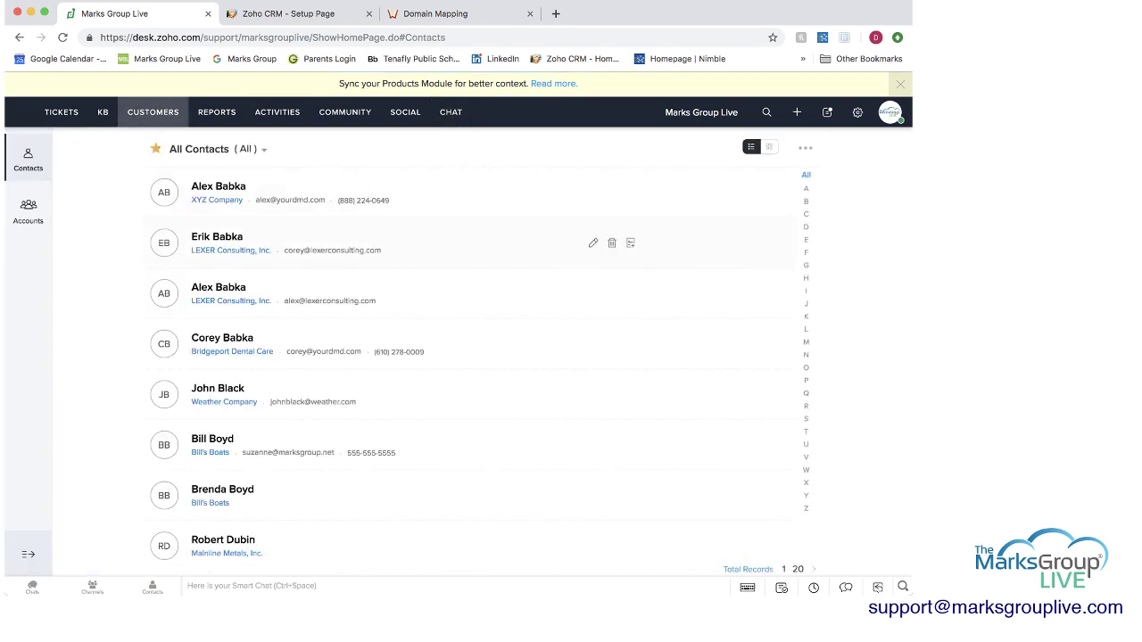
click(61, 111)
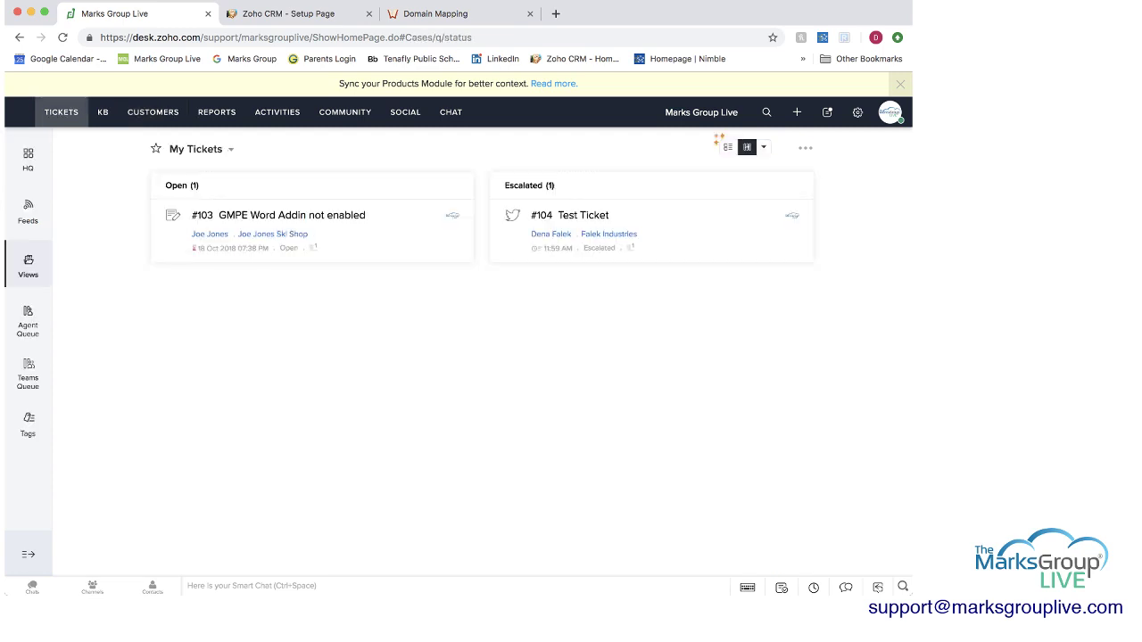